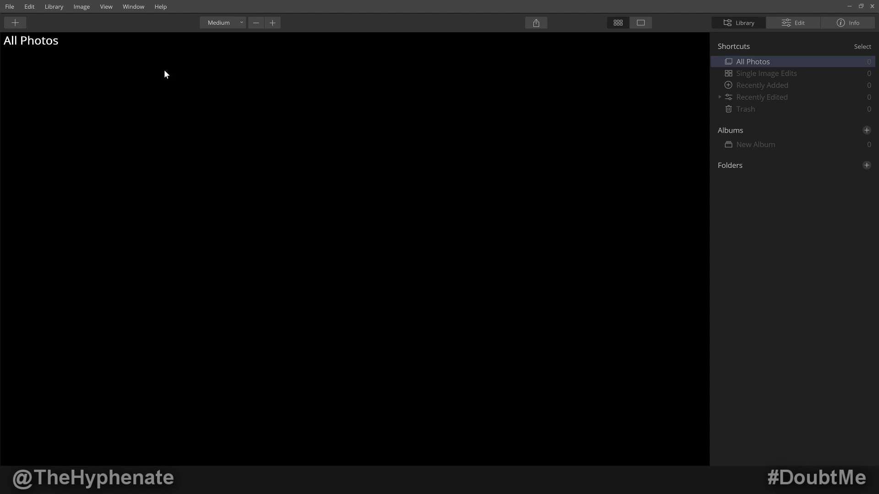
Open the plugin installation window and browse for the missing host program in the Adobe folder under Program Files on drive C.
{"action": "left_click", "coordinate": [10, 7]}
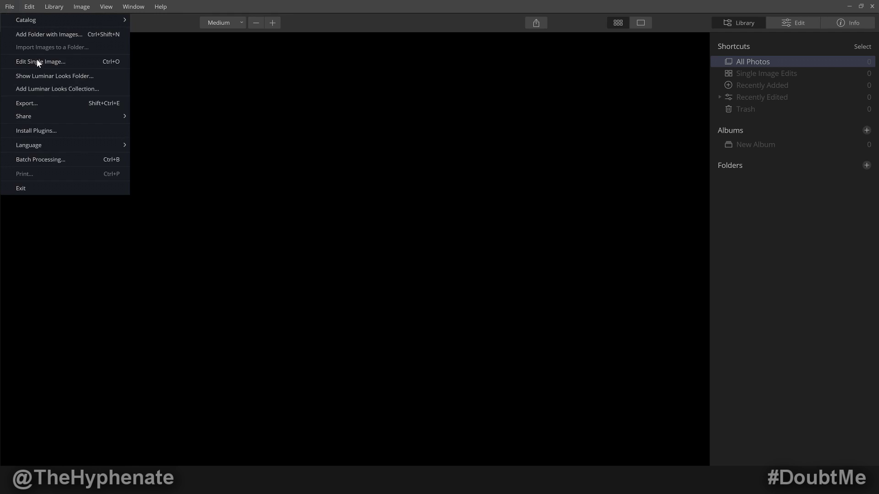
{"action": "left_click", "coordinate": [54, 130]}
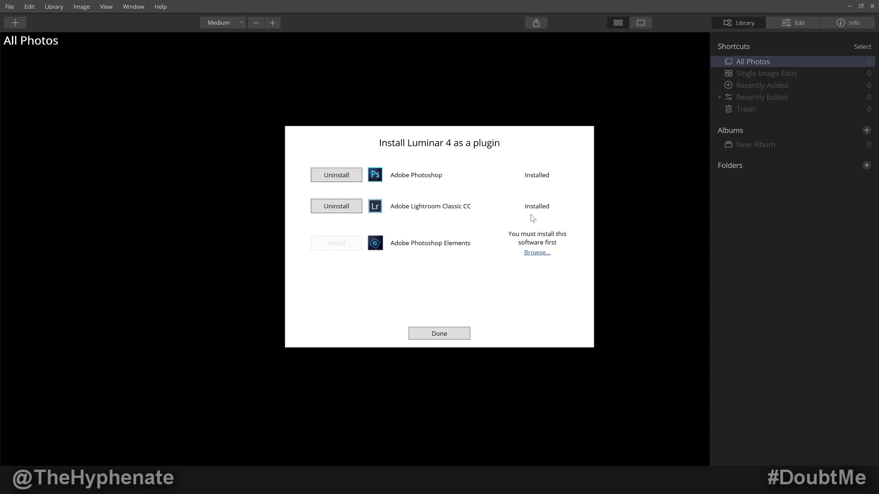
{"action": "left_click", "coordinate": [540, 252]}
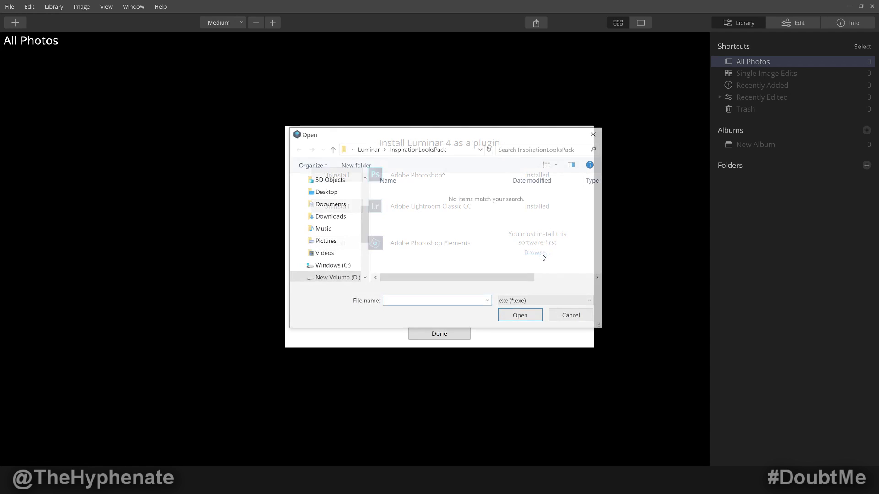
{"action": "scroll", "coordinate": [365, 224], "scroll_direction": "down", "scroll_amount": 1}
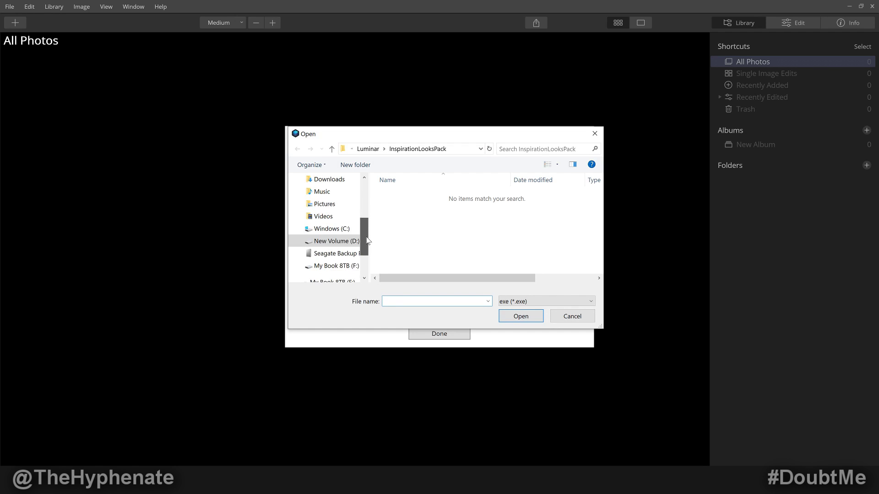
{"action": "left_click", "coordinate": [345, 229]}
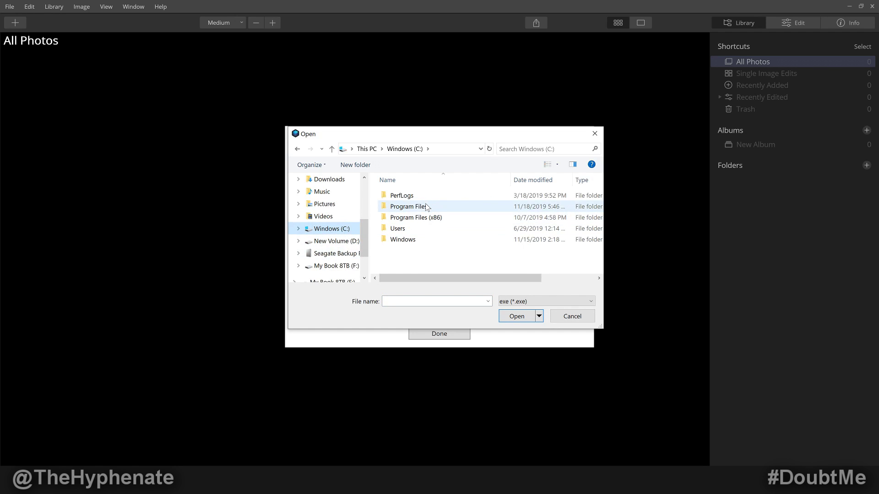
{"action": "double_click", "coordinate": [428, 207]}
{"action": "double_click", "coordinate": [411, 195]}
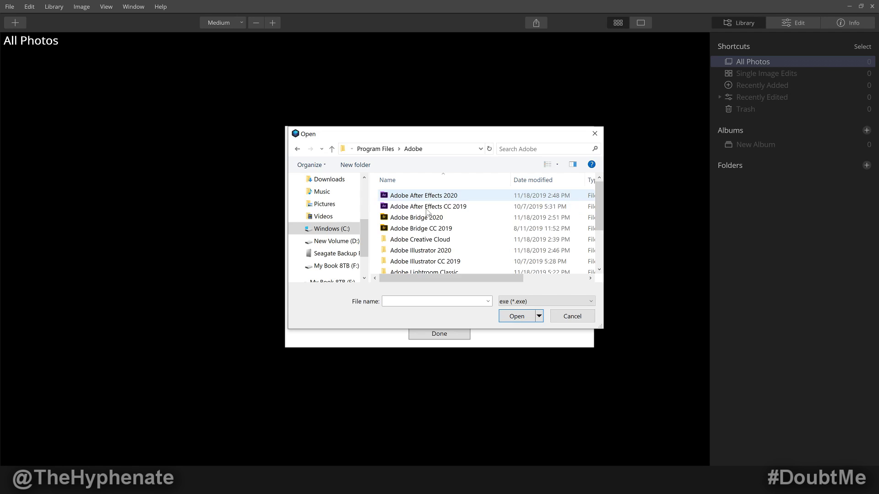
Try choosing the Lightroom application in the Adobe Lightroom Classic folder as the host program, and close the plugin installation window.
{"action": "scroll", "coordinate": [460, 225], "scroll_direction": "down", "scroll_amount": 2}
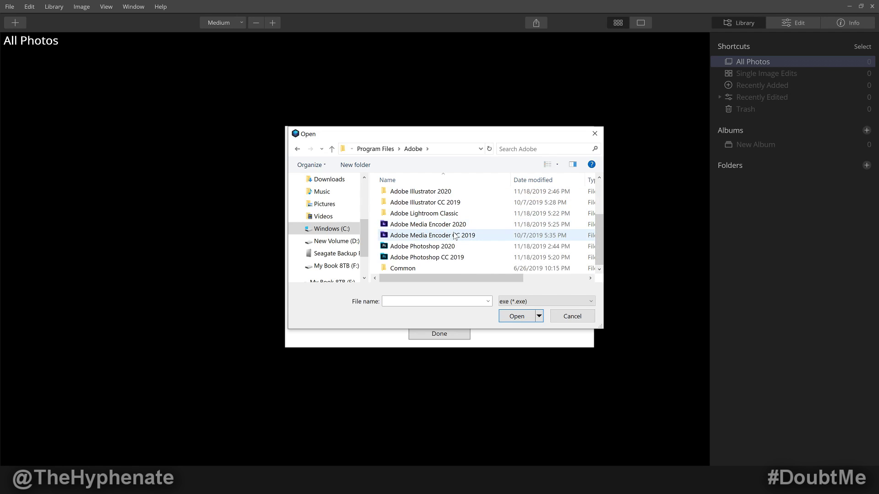
{"action": "scroll", "coordinate": [453, 238], "scroll_direction": "up", "scroll_amount": 2}
{"action": "scroll", "coordinate": [438, 249], "scroll_direction": "down", "scroll_amount": 1}
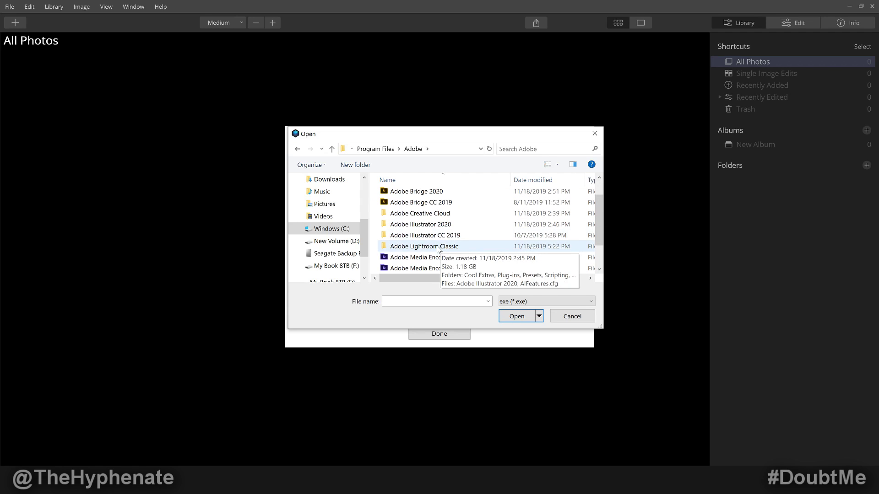
{"action": "double_click", "coordinate": [438, 249]}
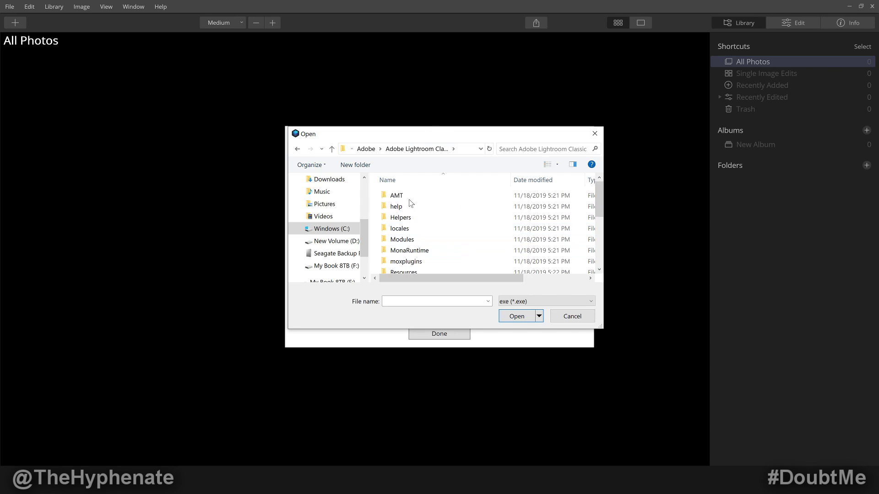
{"action": "scroll", "coordinate": [424, 248], "scroll_direction": "down", "scroll_amount": 3}
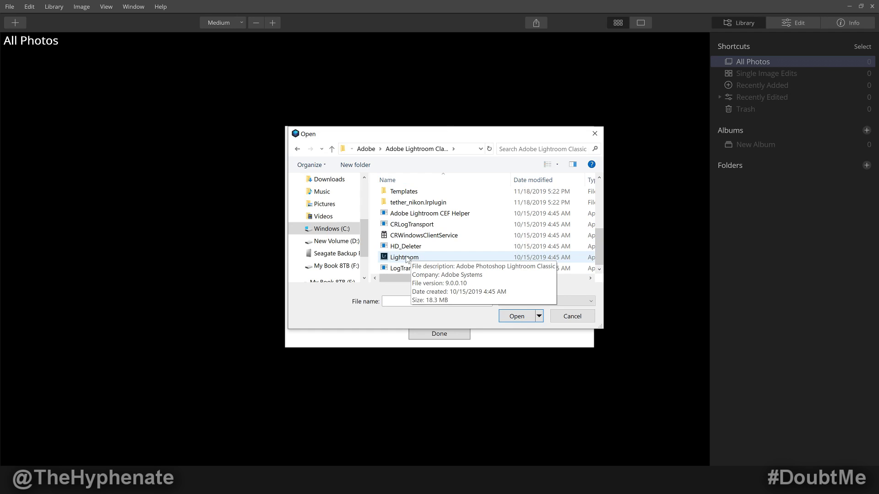
{"action": "left_click", "coordinate": [380, 257]}
{"action": "left_click", "coordinate": [516, 316]}
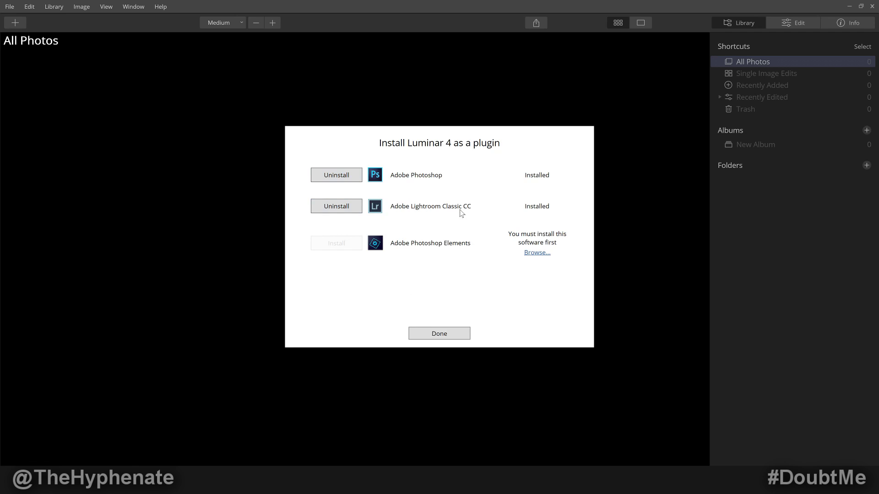
{"action": "left_click", "coordinate": [447, 334]}
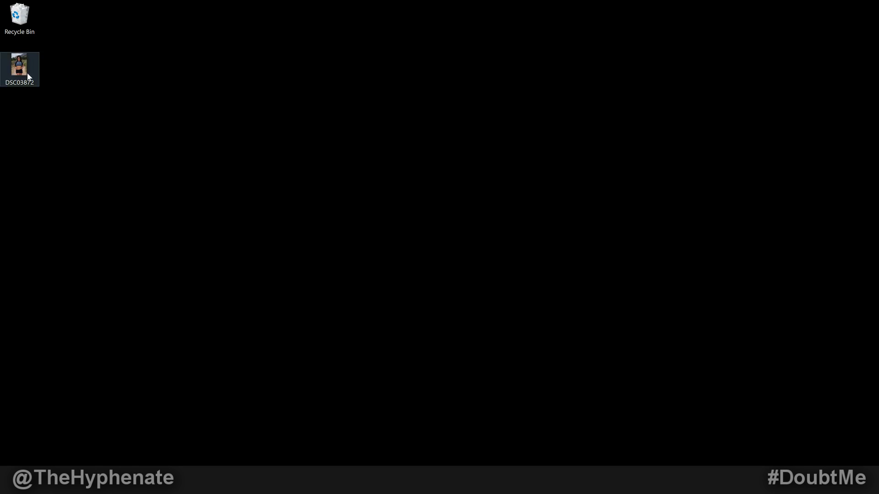
Switch to Adobe Photoshop Lightroom Classic by opening DSC03872 from the desktop with it, and import the photo into the catalog.
{"action": "right_click", "coordinate": [16, 66]}
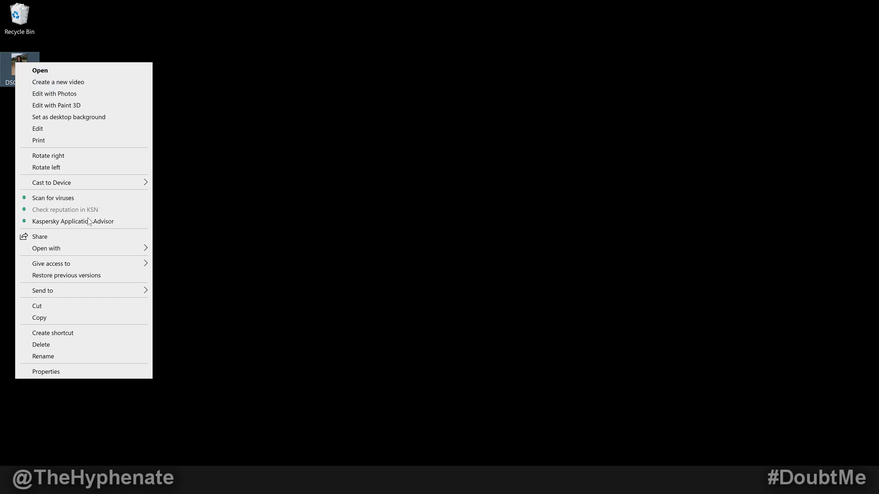
{"action": "mouse_move", "coordinate": [94, 247]}
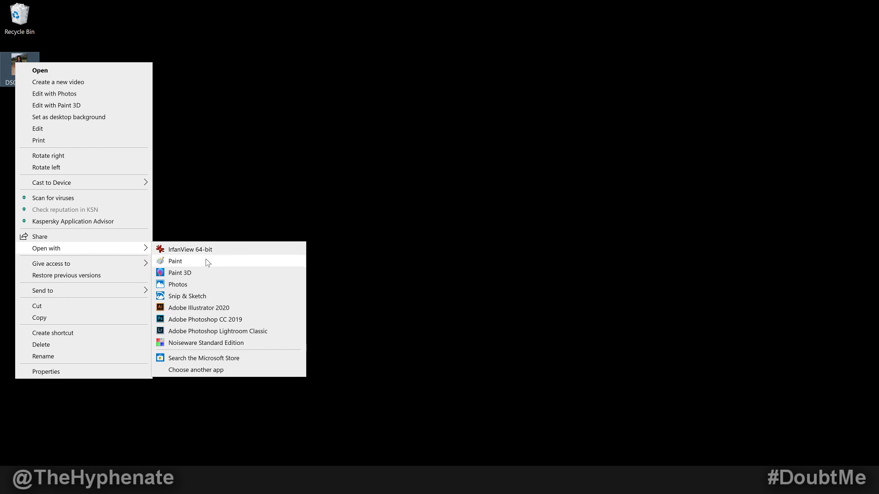
{"action": "left_click", "coordinate": [218, 331]}
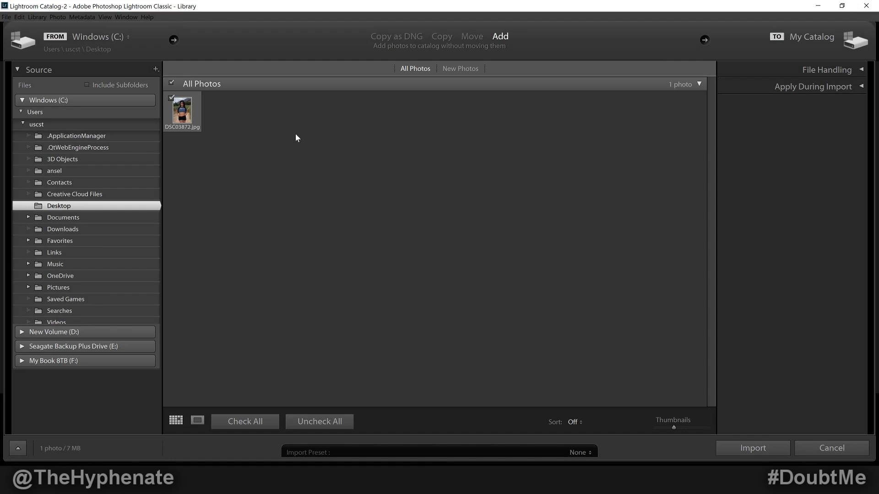
{"action": "left_click", "coordinate": [762, 452]}
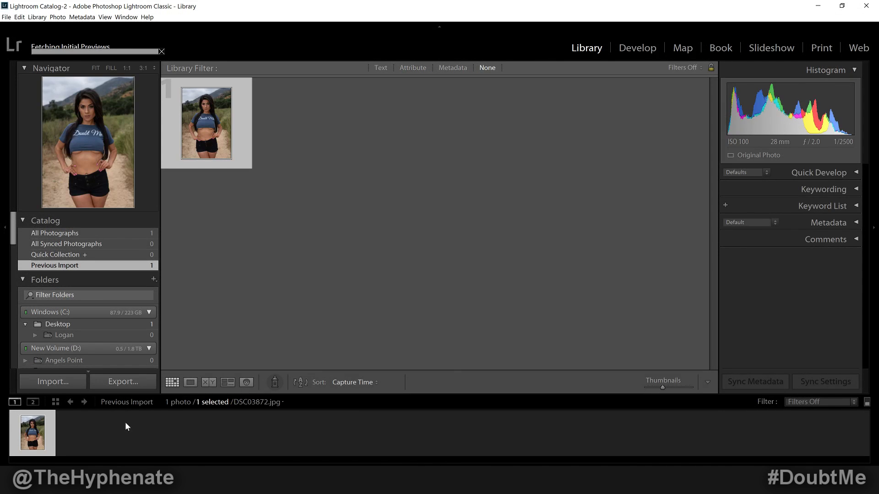
Develop the photo with basic adjustments: Temp +11, Vibrance +46 and Clarity +20.
{"action": "left_click", "coordinate": [625, 51]}
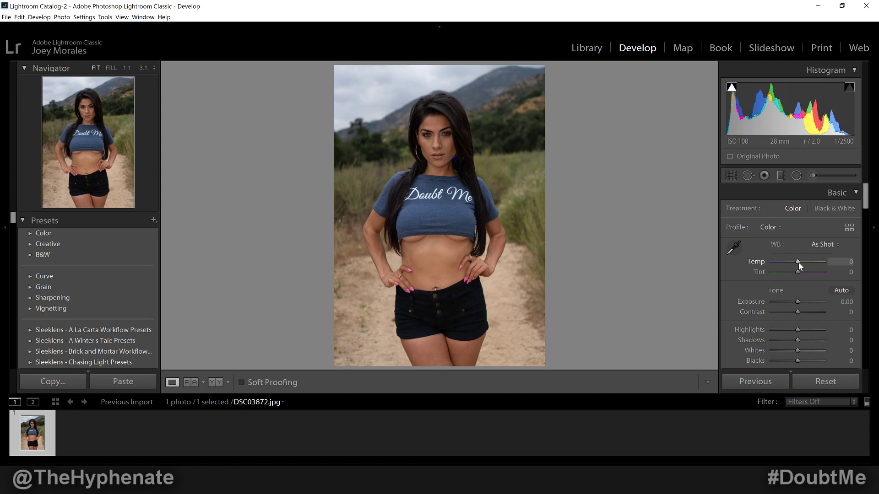
{"action": "left_click_drag", "start_coordinate": [798, 263], "coordinate": [799, 263]}
{"action": "scroll", "coordinate": [819, 298], "scroll_direction": "down", "scroll_amount": 3}
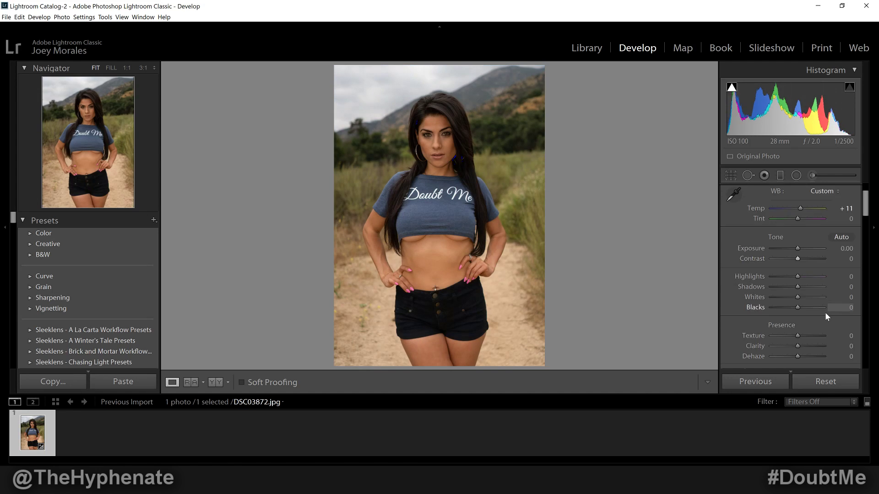
{"action": "left_click_drag", "start_coordinate": [805, 316], "coordinate": [809, 319]}
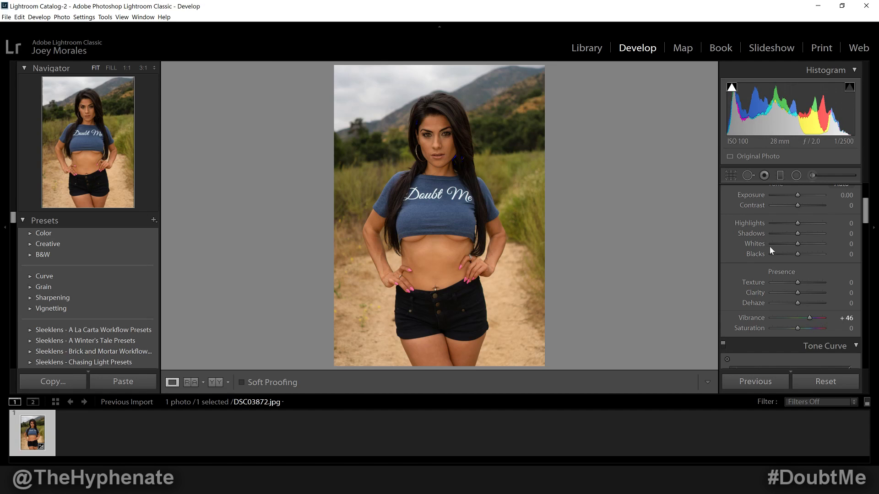
{"action": "left_click", "coordinate": [803, 292]}
Adjust the photo's orange tones in the HSL/Color settings to Saturation -8 and Luminance +5.
{"action": "scroll", "coordinate": [805, 279], "scroll_direction": "down", "scroll_amount": 10}
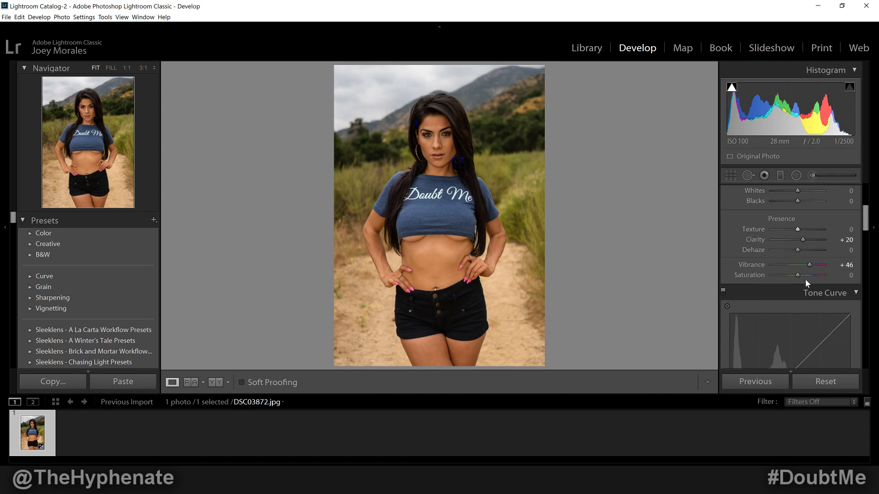
{"action": "scroll", "coordinate": [807, 290], "scroll_direction": "down", "scroll_amount": 3}
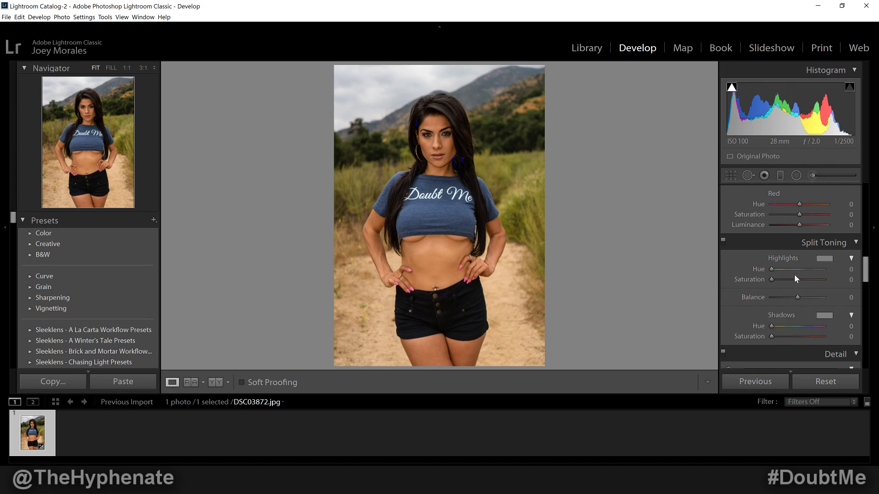
{"action": "scroll", "coordinate": [792, 275], "scroll_direction": "up", "scroll_amount": 3}
{"action": "left_click", "coordinate": [773, 282]}
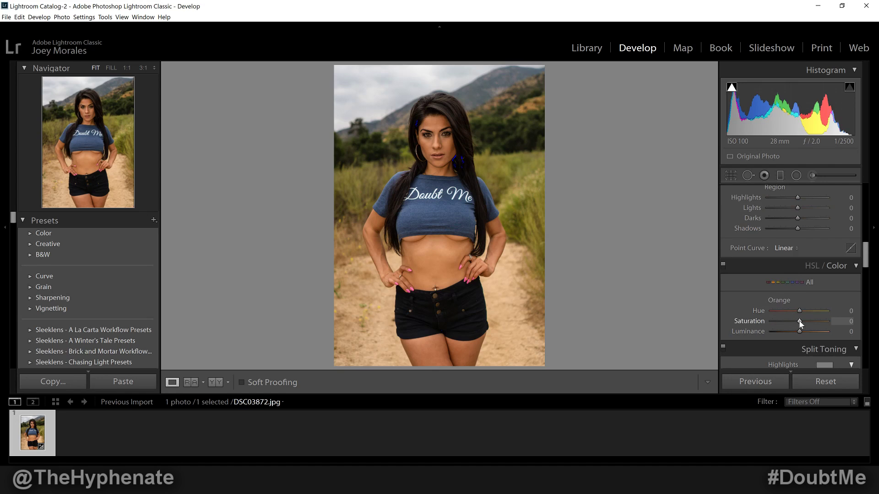
{"action": "left_click_drag", "start_coordinate": [798, 321], "coordinate": [800, 329]}
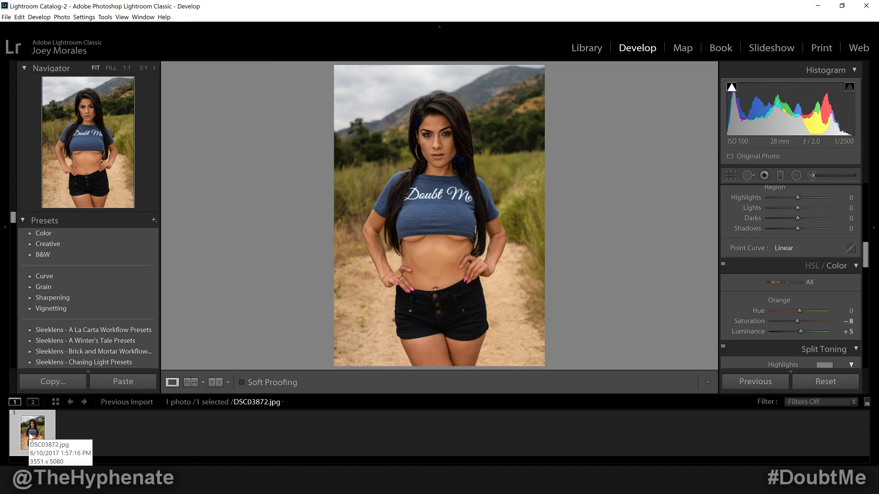
{"action": "left_click", "coordinate": [9, 19]}
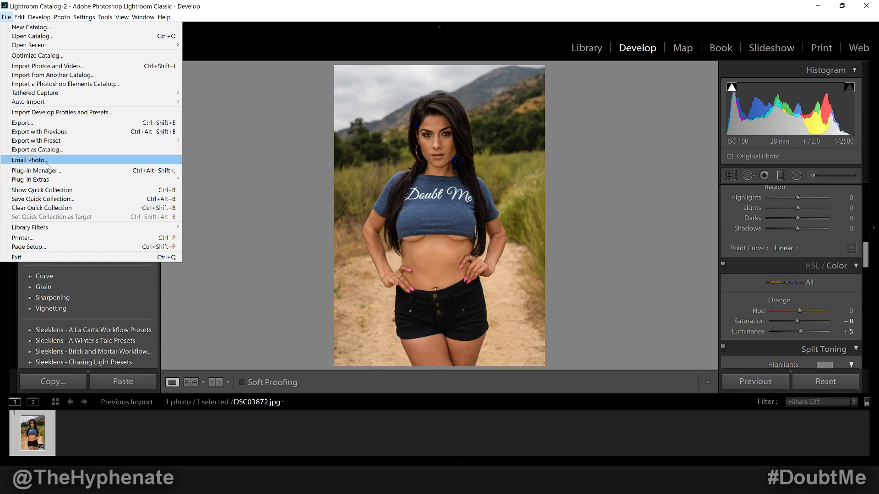
{"action": "mouse_move", "coordinate": [79, 144]}
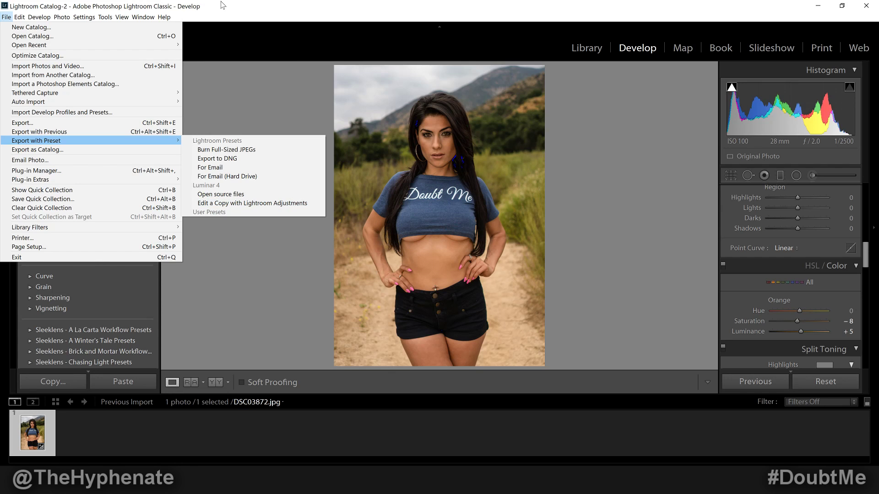
{"action": "left_click", "coordinate": [373, 172]}
Send DSC03872 to Luminar 4 using its export preset for editing a copy with Lightroom adjustments.
{"action": "right_click", "coordinate": [33, 438]}
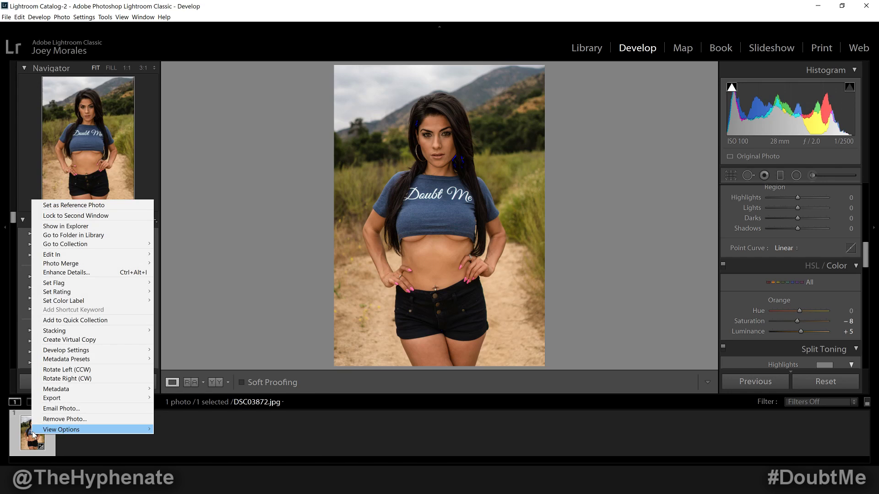
{"action": "mouse_move", "coordinate": [92, 399]}
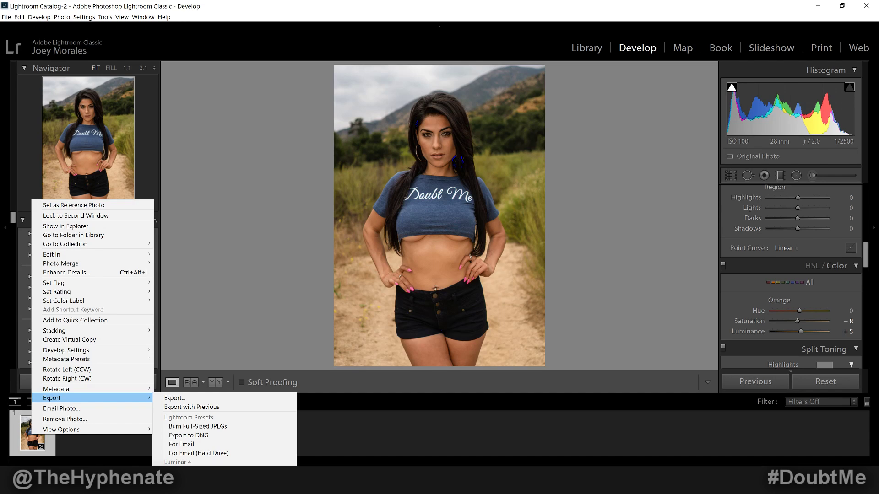
{"action": "left_click", "coordinate": [181, 470]}
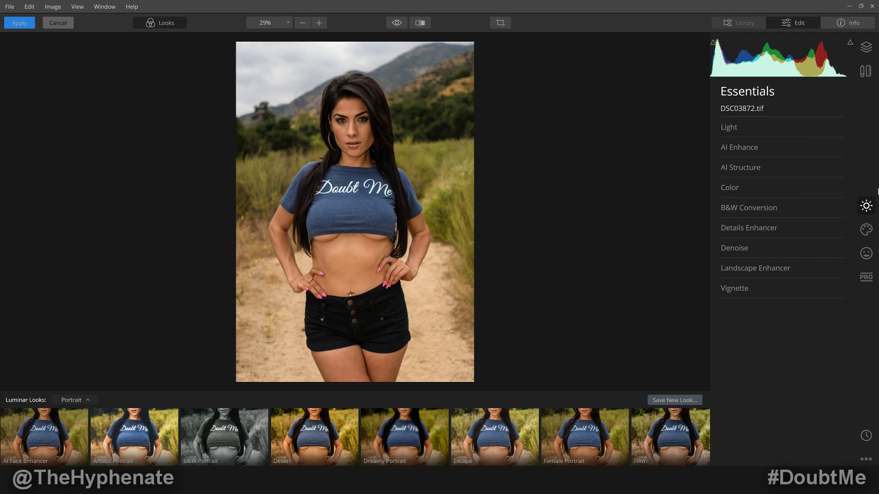
Raise the photo's Exposure to 0.23 in the Light adjustments.
{"action": "left_click", "coordinate": [754, 128]}
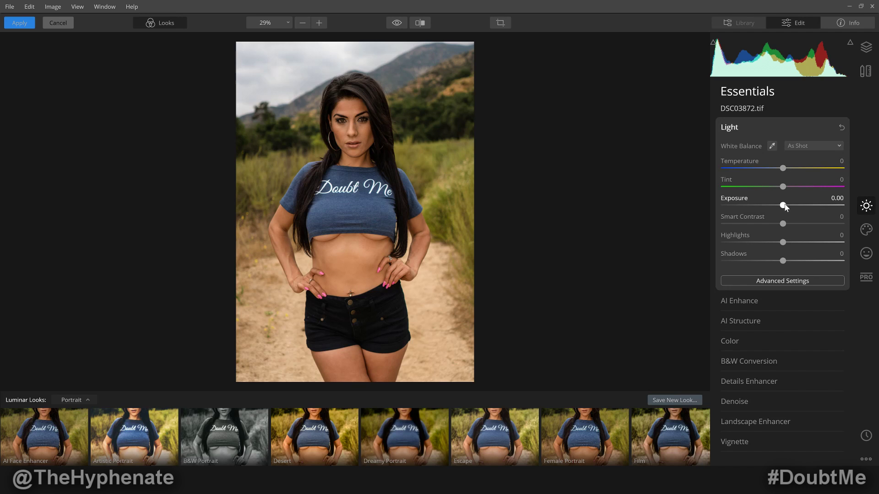
{"action": "left_click_drag", "start_coordinate": [783, 206], "coordinate": [785, 205]}
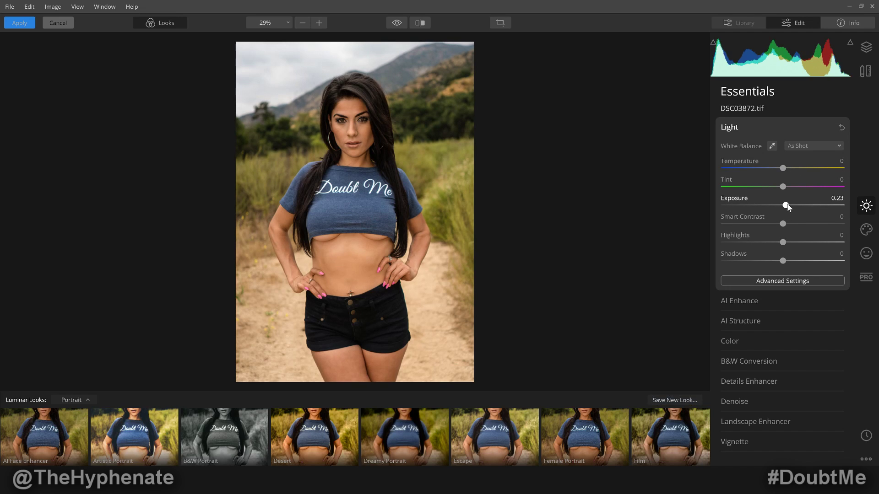
Apply AI Enhance to the photo with AI Sky Enhancer at 30 and AI Accent at 39.
{"action": "left_click", "coordinate": [773, 302]}
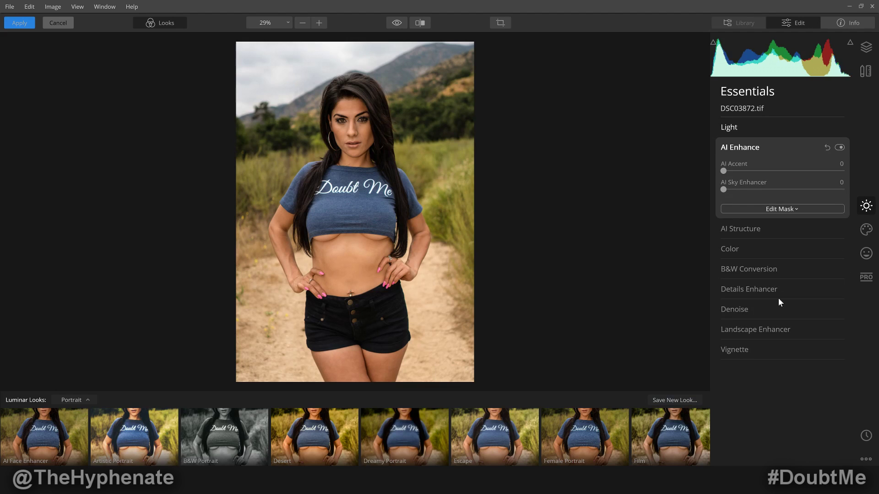
{"action": "left_click", "coordinate": [756, 190]}
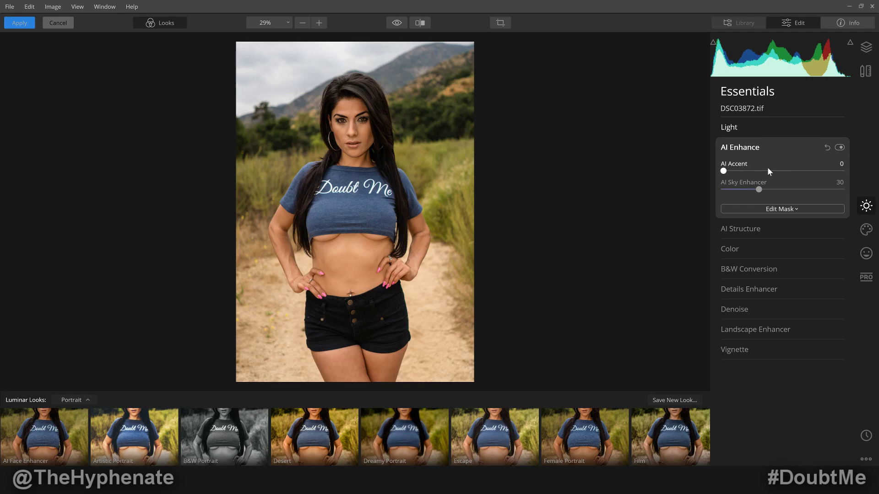
{"action": "left_click", "coordinate": [770, 171]}
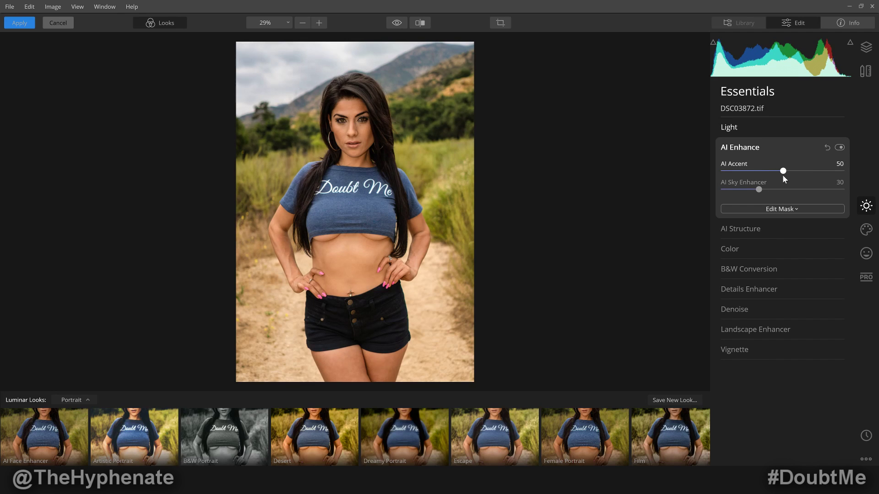
{"action": "left_click_drag", "start_coordinate": [783, 175], "coordinate": [758, 175]}
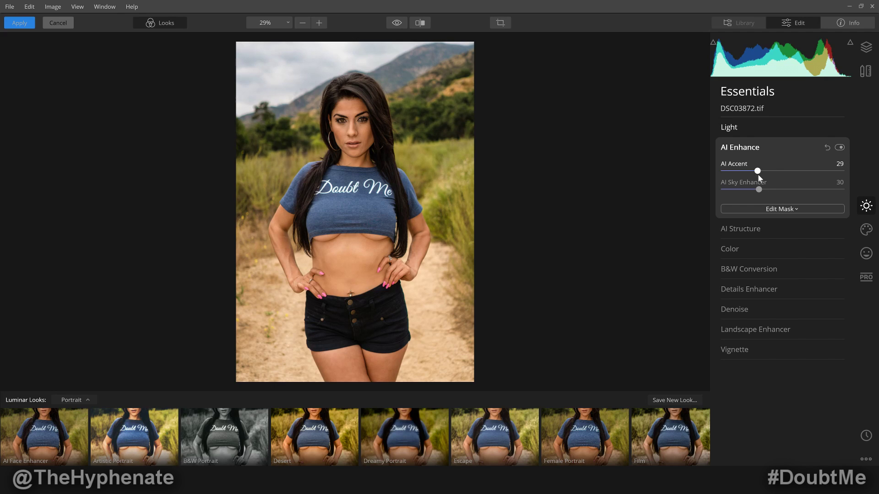
Set the AI Structure Amount to 21 and raise the photo's color Vibrance to 23.
{"action": "left_click", "coordinate": [778, 230]}
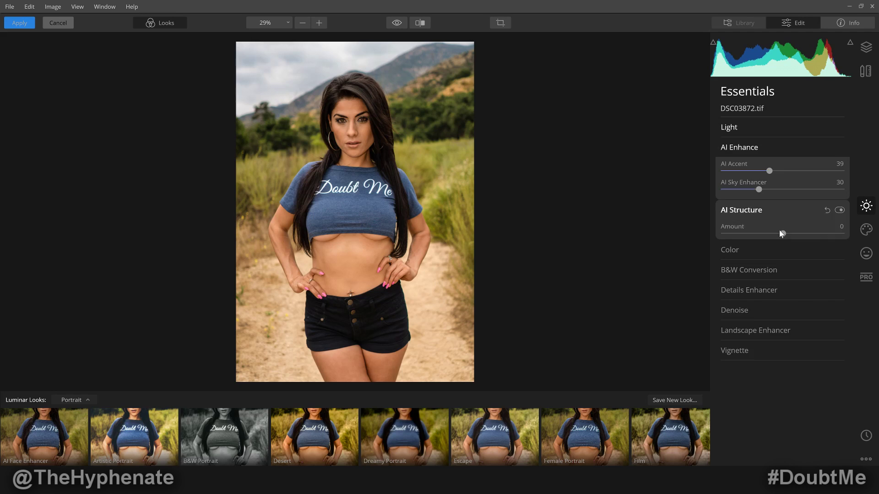
{"action": "left_click_drag", "start_coordinate": [783, 192], "coordinate": [796, 193]}
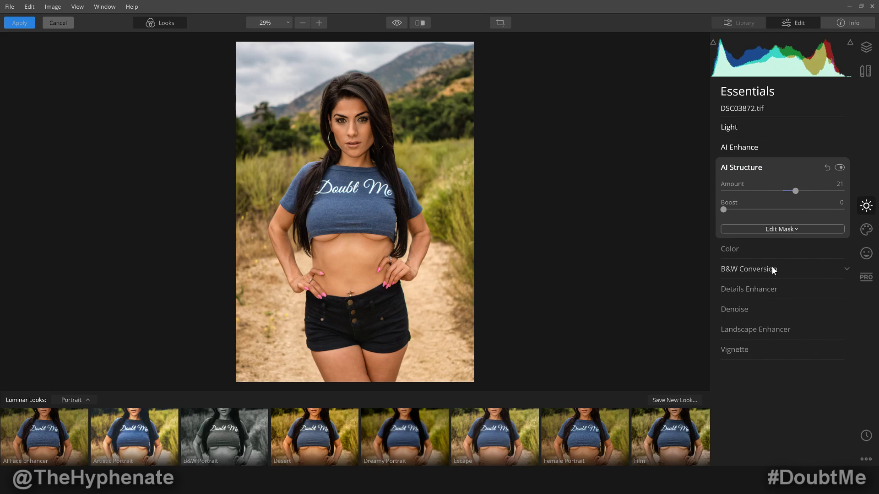
{"action": "left_click", "coordinate": [761, 253]}
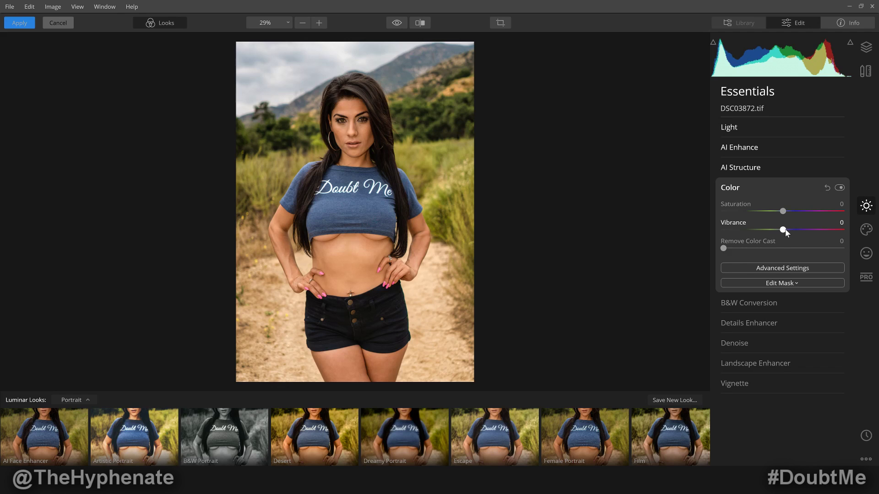
{"action": "left_click_drag", "start_coordinate": [784, 229], "coordinate": [796, 231]}
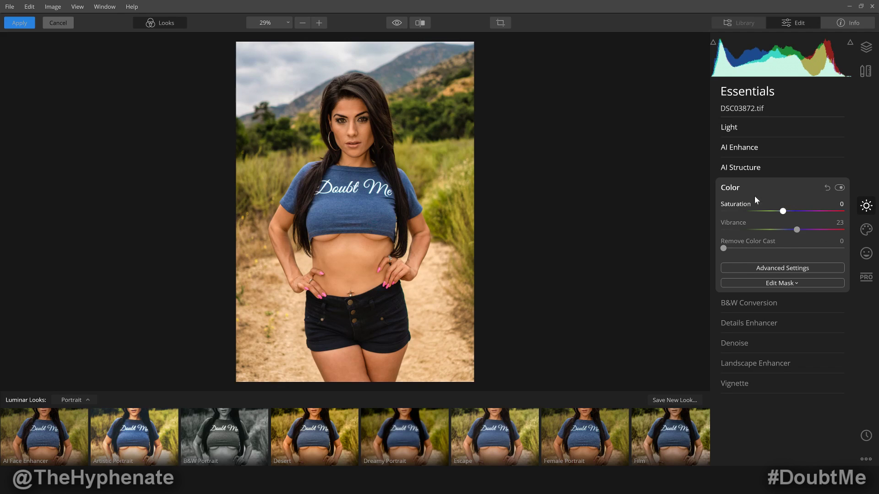
Smooth the woman's skin with AI Skin Enhancer at an Amount of 71, viewing her face at 100%.
{"action": "left_click", "coordinate": [869, 236]}
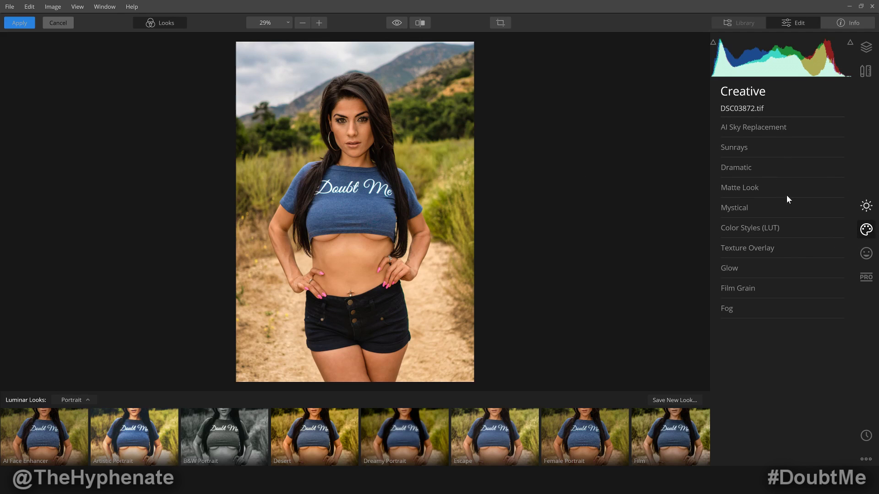
{"action": "left_click", "coordinate": [865, 254]}
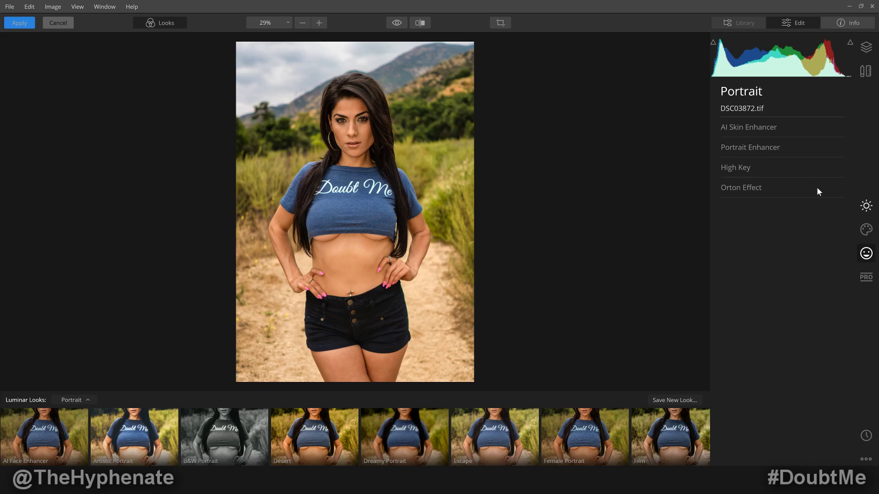
{"action": "left_click", "coordinate": [746, 128]}
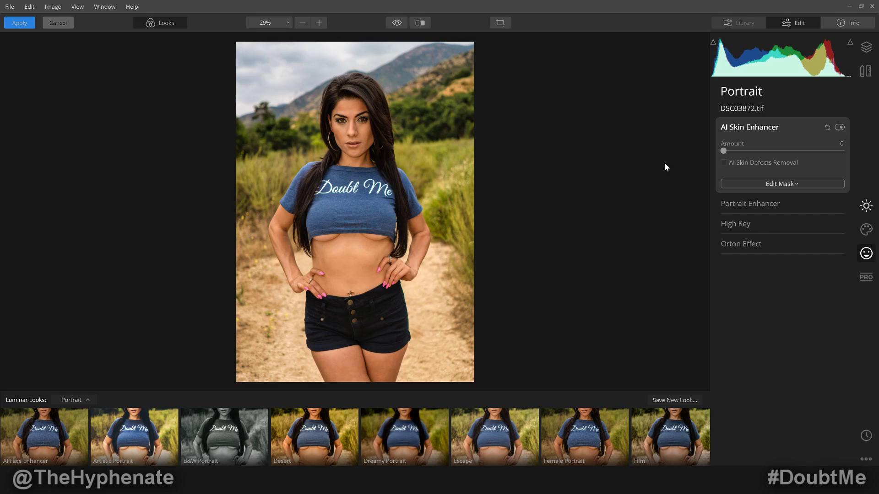
{"action": "left_click", "coordinate": [357, 127]}
{"action": "left_click_drag", "start_coordinate": [359, 150], "coordinate": [387, 202]}
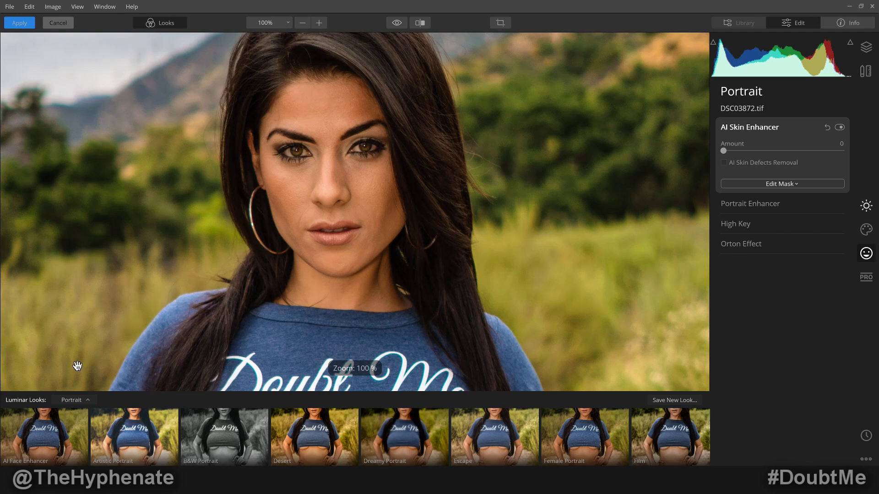
{"action": "left_click_drag", "start_coordinate": [734, 152], "coordinate": [809, 155]}
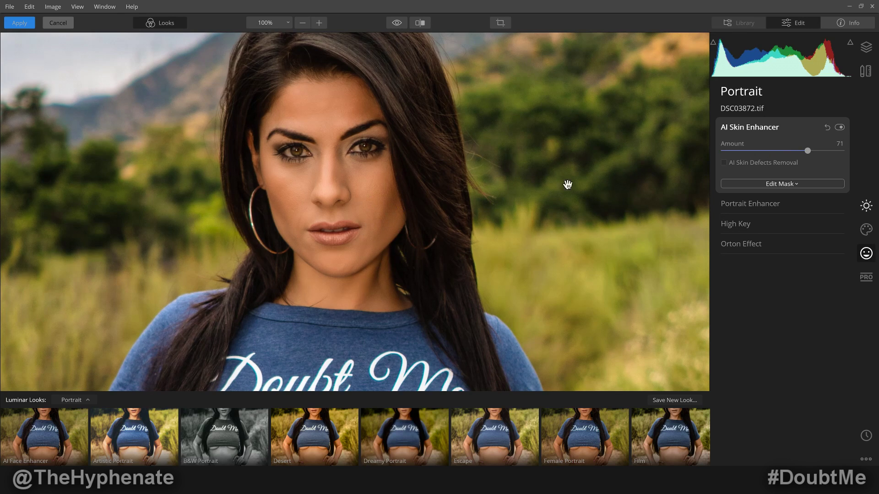
Compare the face with AI Skin Enhancer off and on, and reduce its Amount slightly.
{"action": "left_click", "coordinate": [840, 127]}
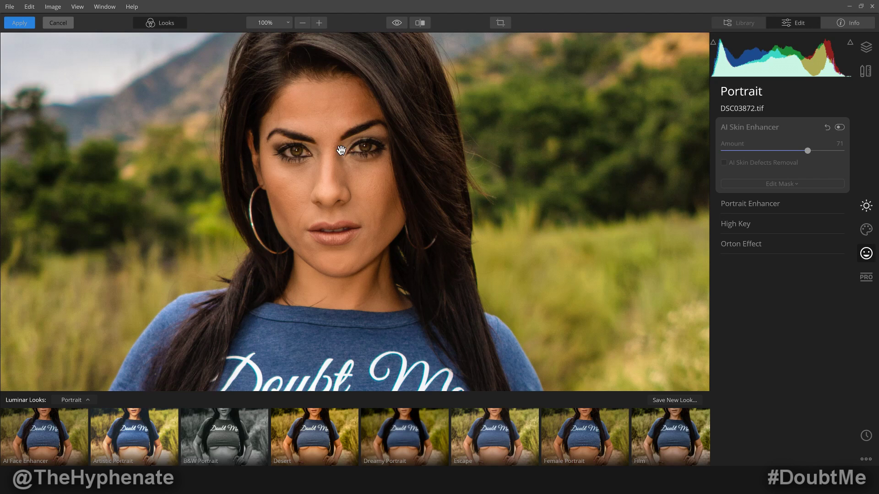
{"action": "left_click", "coordinate": [840, 127]}
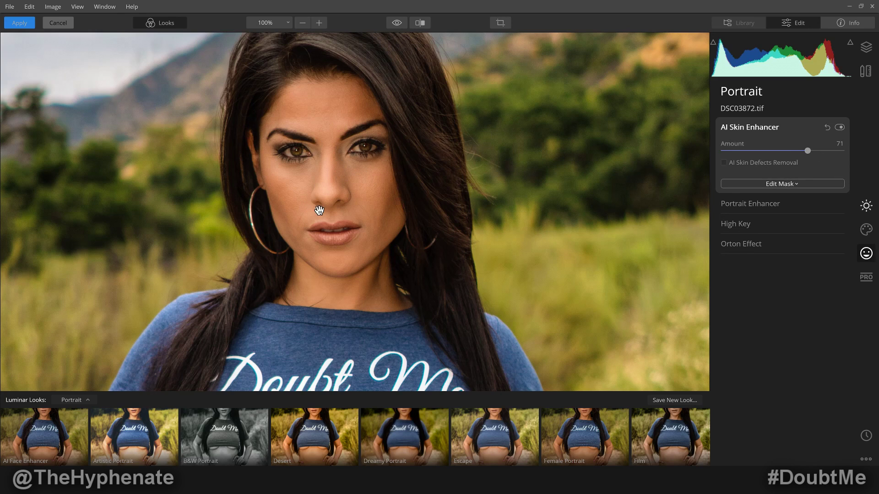
{"action": "left_click_drag", "start_coordinate": [807, 151], "coordinate": [792, 151]}
Replace the sky with Dramatic Sky 3 using AI Sky Replacement and set Relight Scene to 34.
{"action": "left_click", "coordinate": [871, 234]}
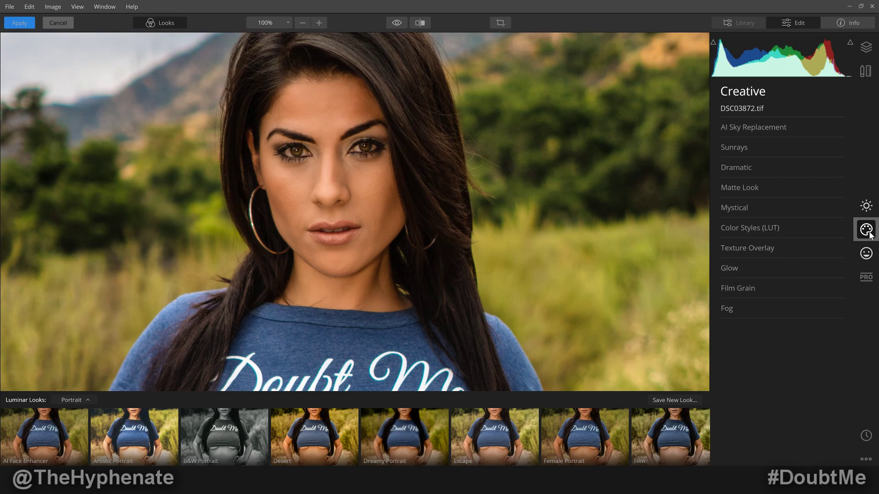
{"action": "left_click", "coordinate": [297, 192]}
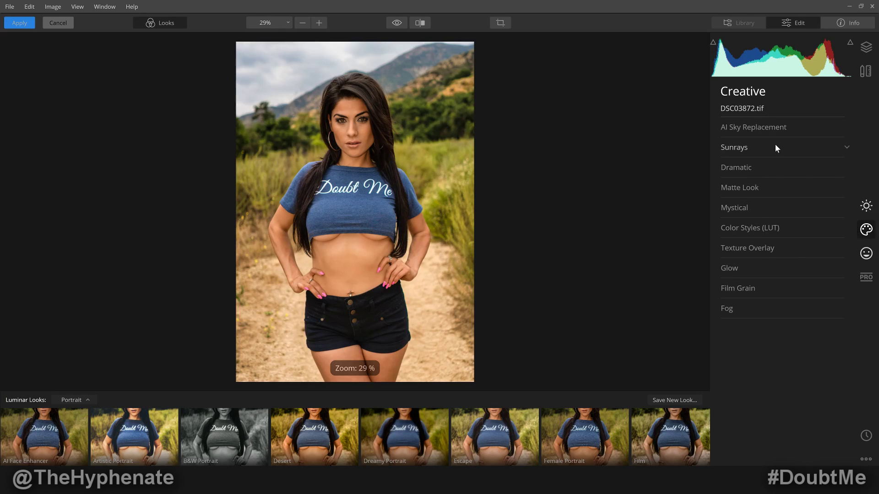
{"action": "left_click", "coordinate": [752, 127]}
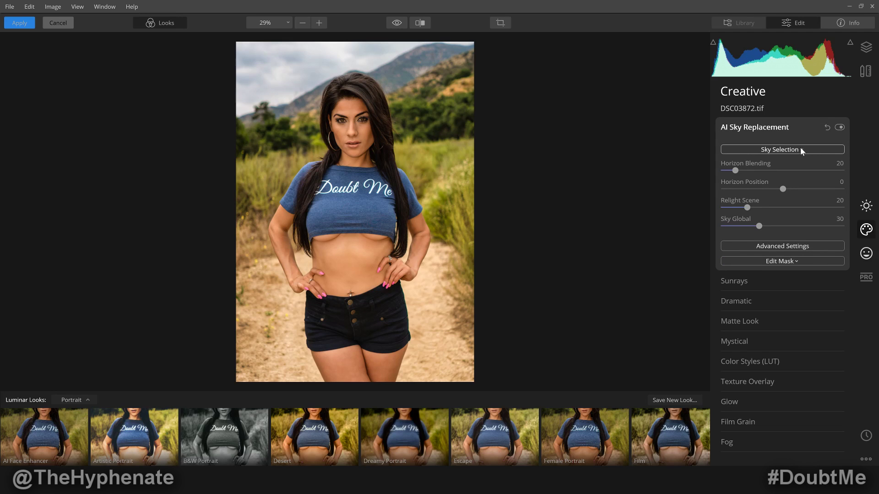
{"action": "left_click", "coordinate": [800, 150]}
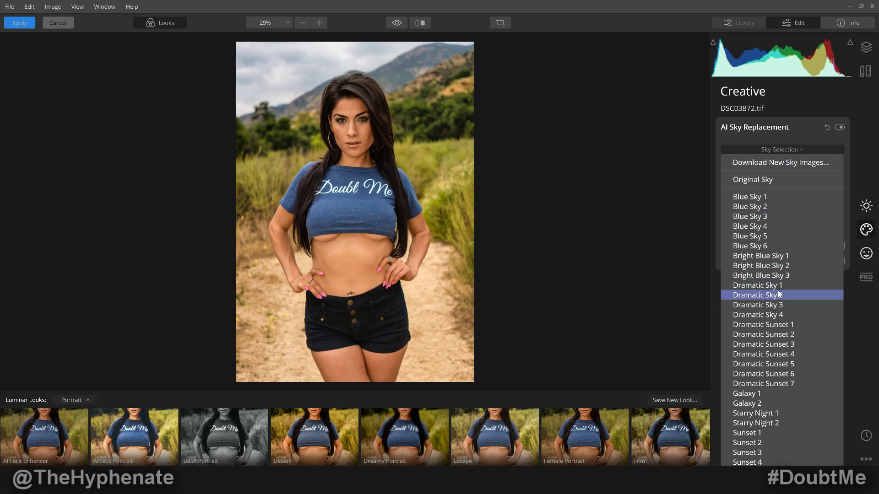
{"action": "left_click", "coordinate": [779, 306]}
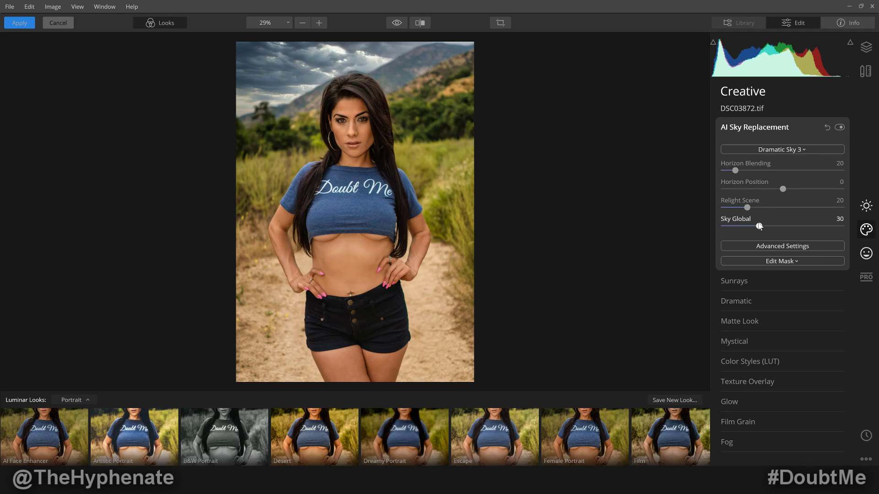
{"action": "left_click_drag", "start_coordinate": [747, 207], "coordinate": [723, 208]}
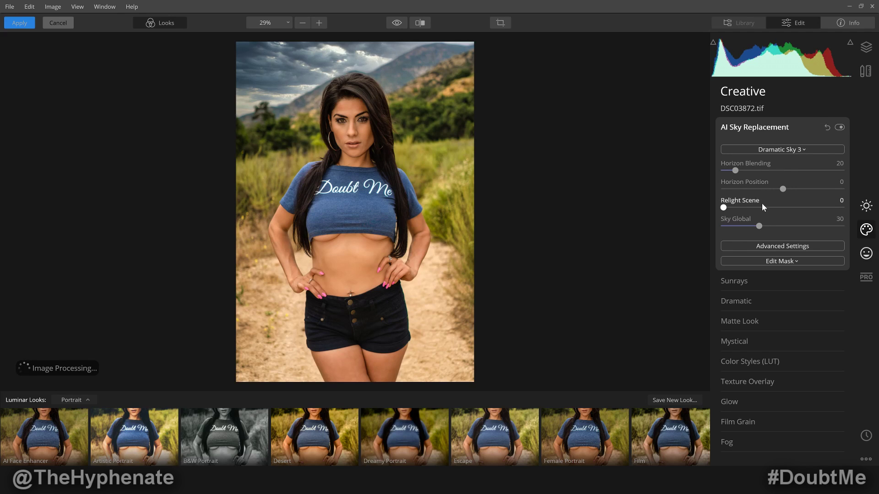
{"action": "left_click", "coordinate": [762, 207]}
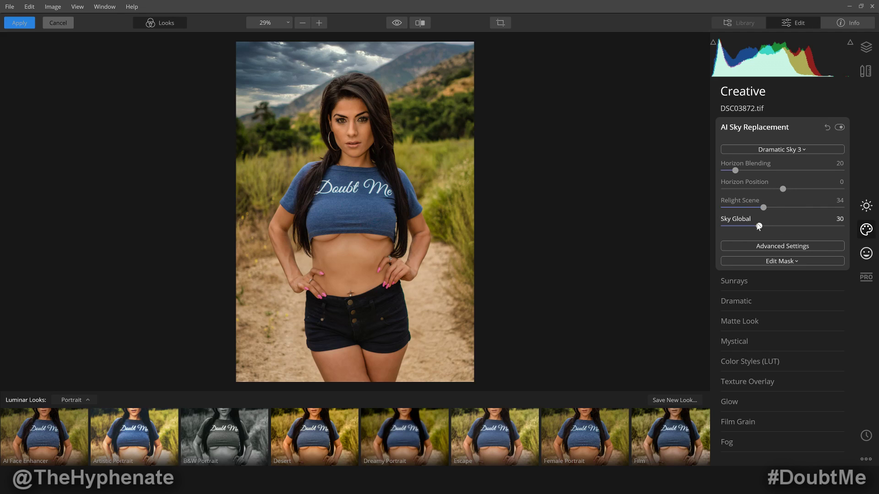
Blur the replacement sky by setting Sky Defocus to 60 in the advanced settings, checking the horizon at 100%.
{"action": "left_click", "coordinate": [808, 243]}
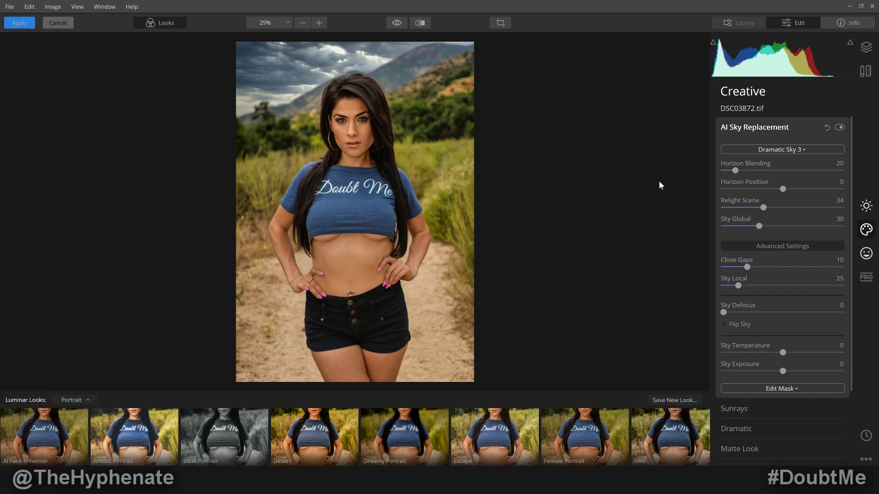
{"action": "left_click", "coordinate": [793, 313]}
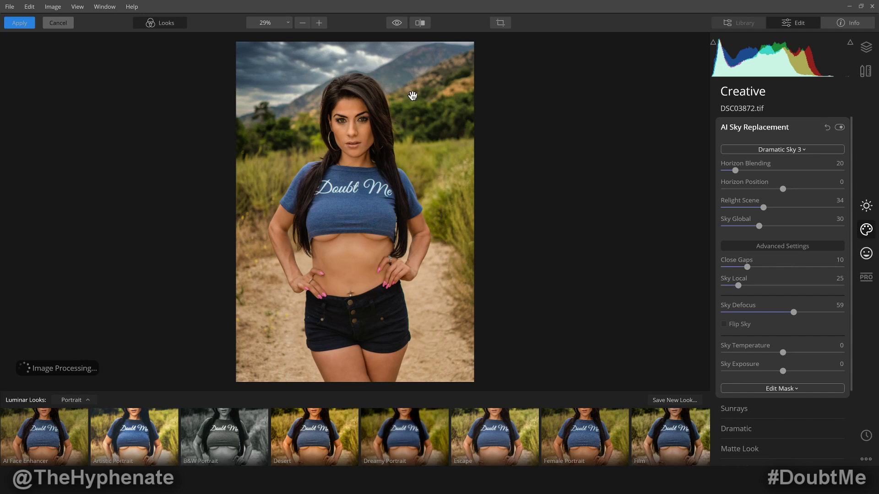
{"action": "left_click", "coordinate": [392, 74]}
{"action": "left_click_drag", "start_coordinate": [392, 75], "coordinate": [389, 220]}
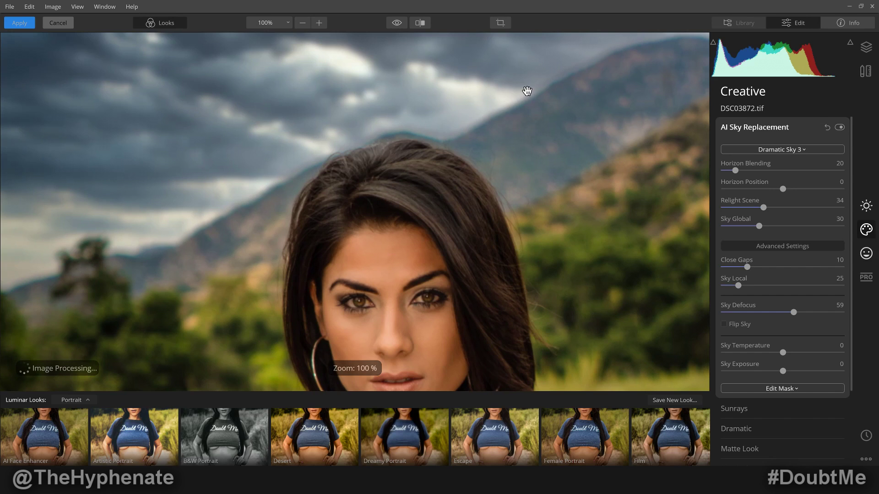
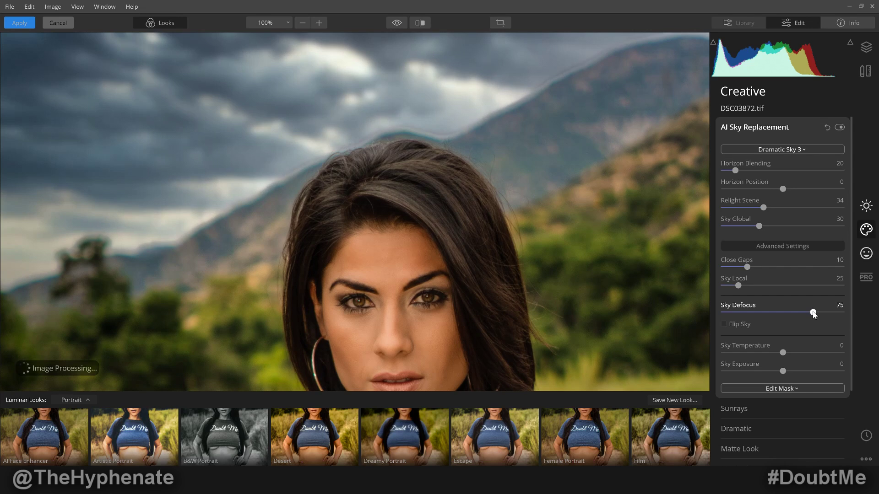
{"action": "left_click_drag", "start_coordinate": [813, 313], "coordinate": [744, 313]}
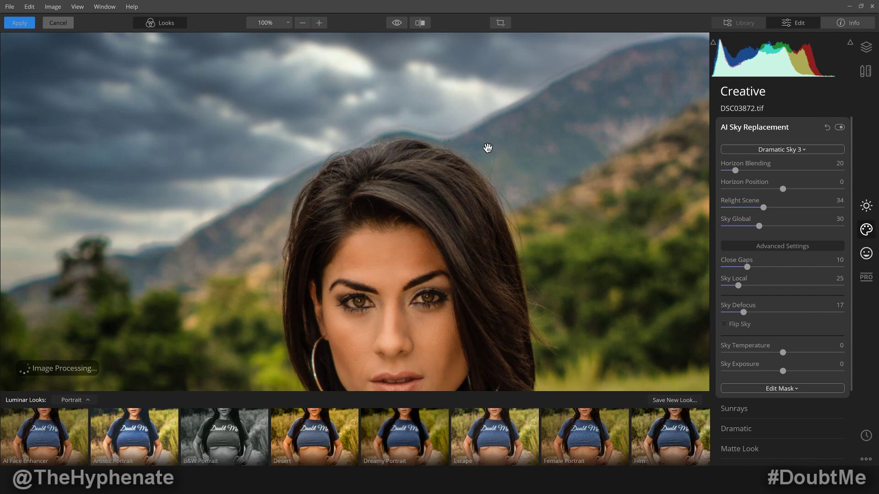
{"action": "left_click_drag", "start_coordinate": [743, 312], "coordinate": [794, 312]}
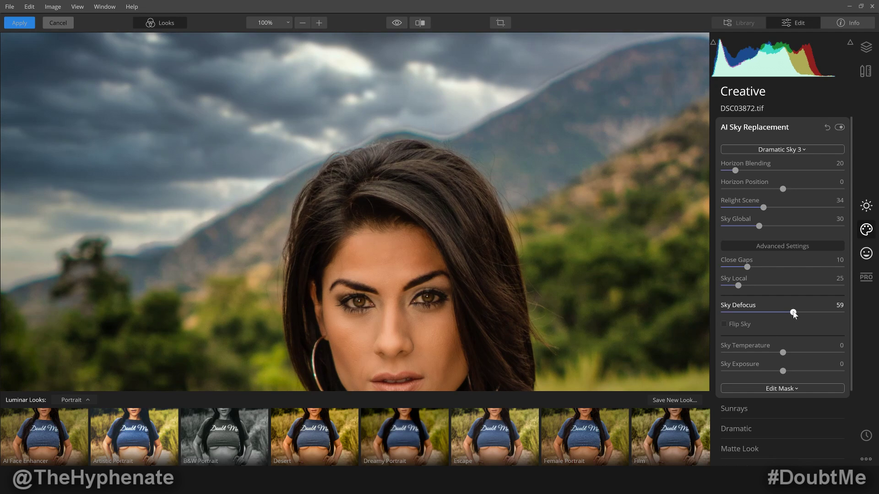
{"action": "left_click_drag", "start_coordinate": [793, 313], "coordinate": [795, 314]}
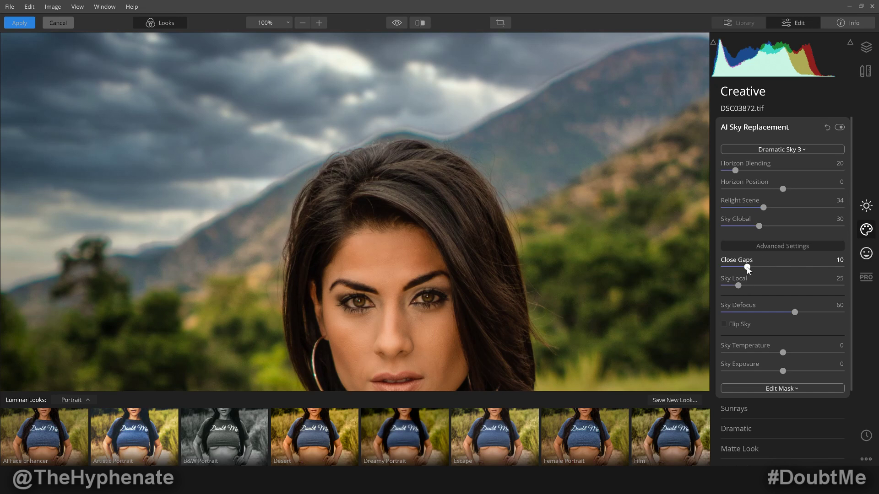
Refine the sky's edge along the mountains with Close Gaps at 27 and Sky Local at 53.
{"action": "left_click_drag", "start_coordinate": [747, 270], "coordinate": [757, 271]}
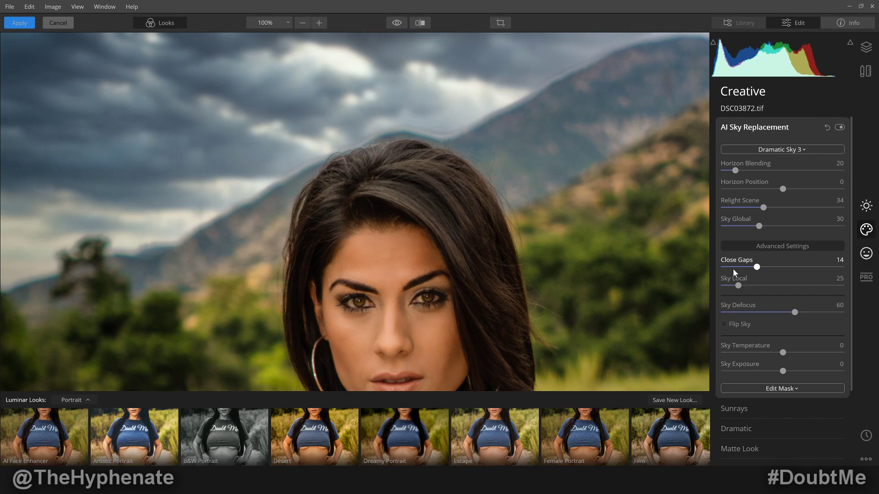
{"action": "left_click_drag", "start_coordinate": [775, 268], "coordinate": [782, 268]}
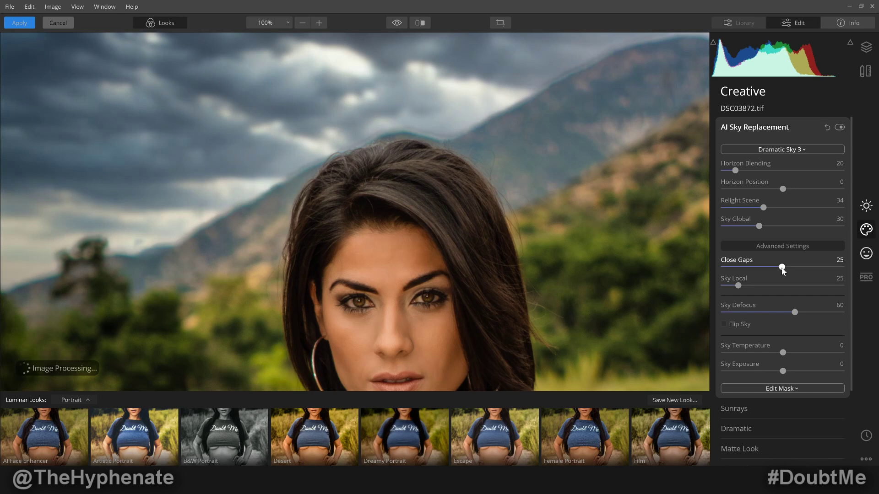
{"action": "left_click_drag", "start_coordinate": [786, 270], "coordinate": [787, 271]}
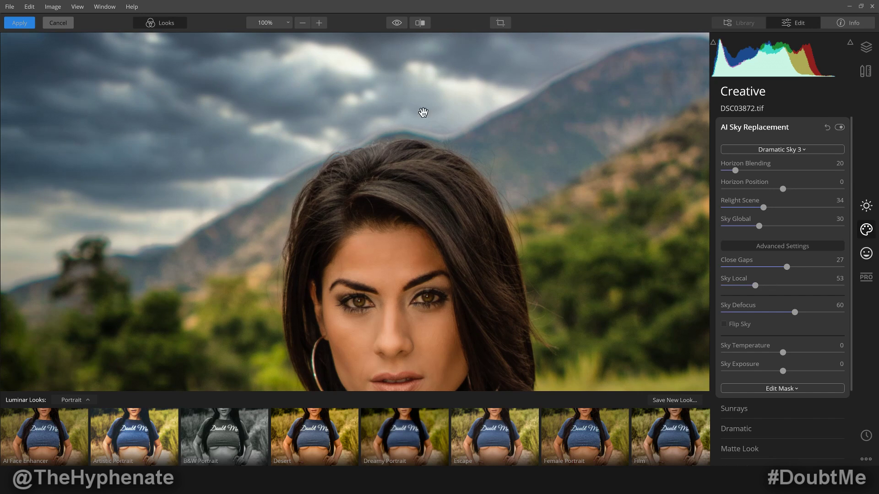
{"action": "scroll", "coordinate": [174, 114], "scroll_direction": "down", "scroll_amount": 1}
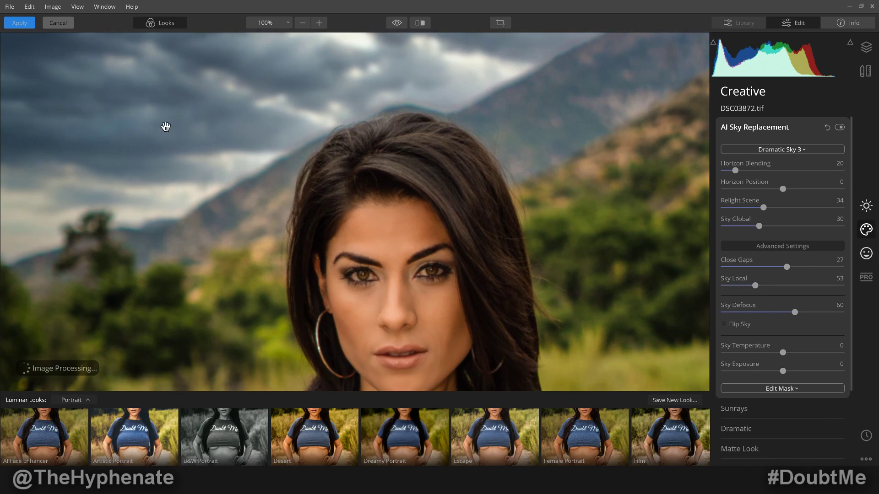
{"action": "left_click_drag", "start_coordinate": [543, 96], "coordinate": [580, 124]}
{"action": "key", "text": "ctrl+0"}
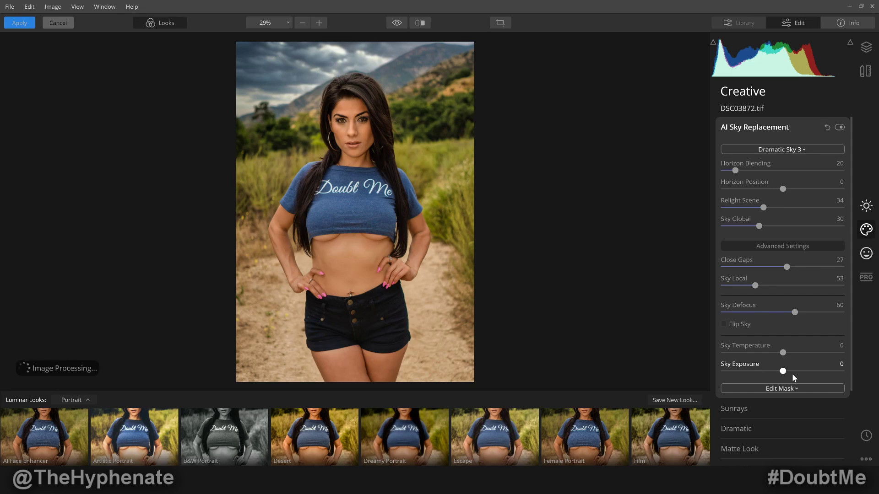
Adjust the replacement sky with Sky Exposure at 100, Sky Temperature at 39 and Flip Sky enabled.
{"action": "left_click_drag", "start_coordinate": [783, 371], "coordinate": [858, 369]}
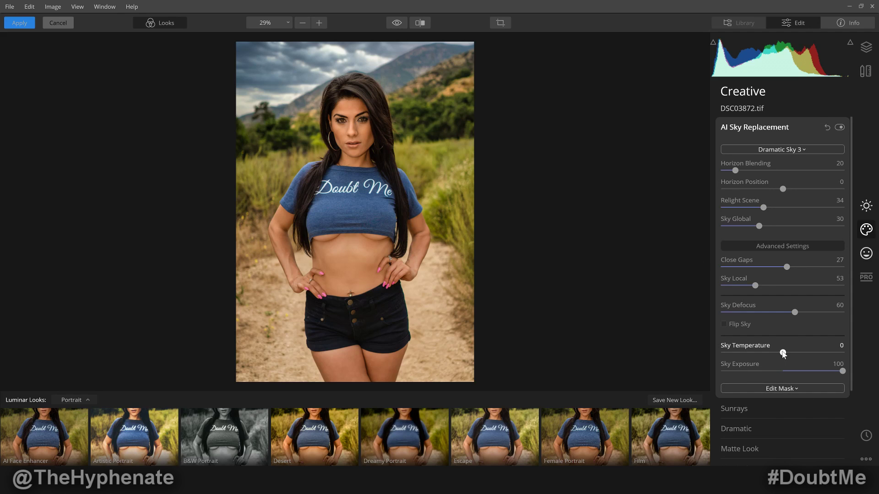
{"action": "left_click_drag", "start_coordinate": [783, 354], "coordinate": [802, 356]}
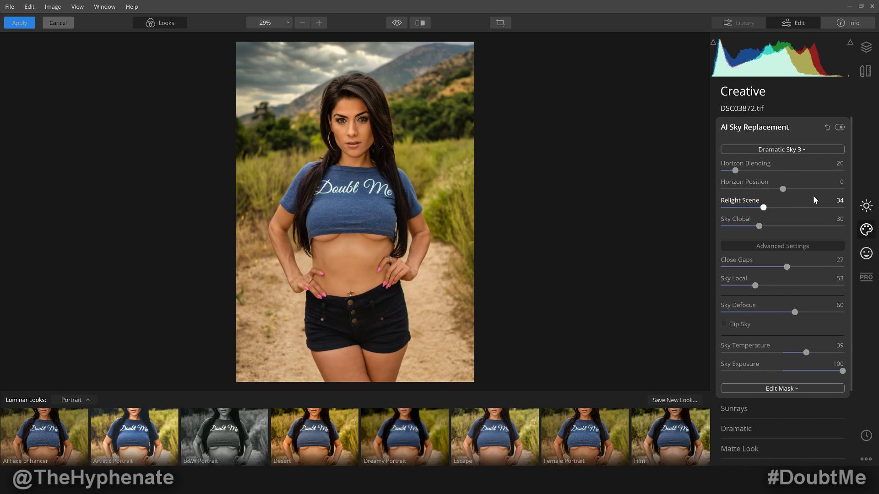
{"action": "left_click", "coordinate": [724, 324]}
{"action": "left_click", "coordinate": [724, 324]}
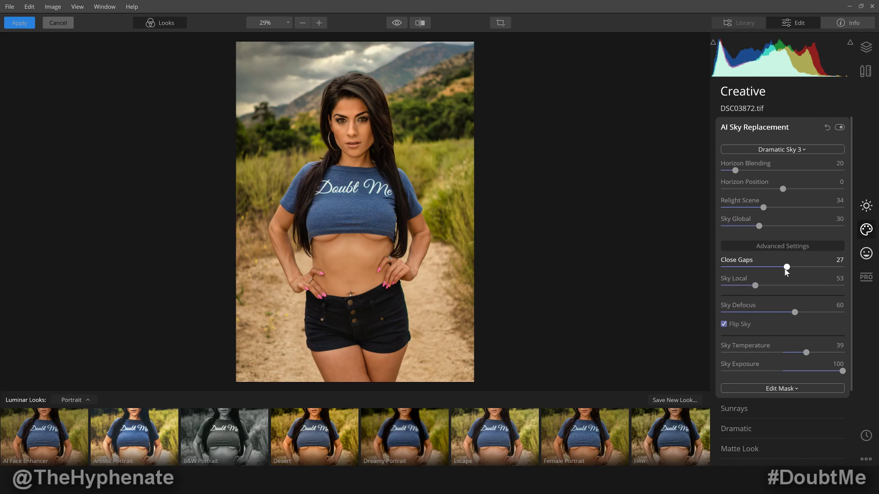
View the Portrait Enhancer options and apply all edits to return the photo to Lightroom Classic.
{"action": "left_click", "coordinate": [866, 253]}
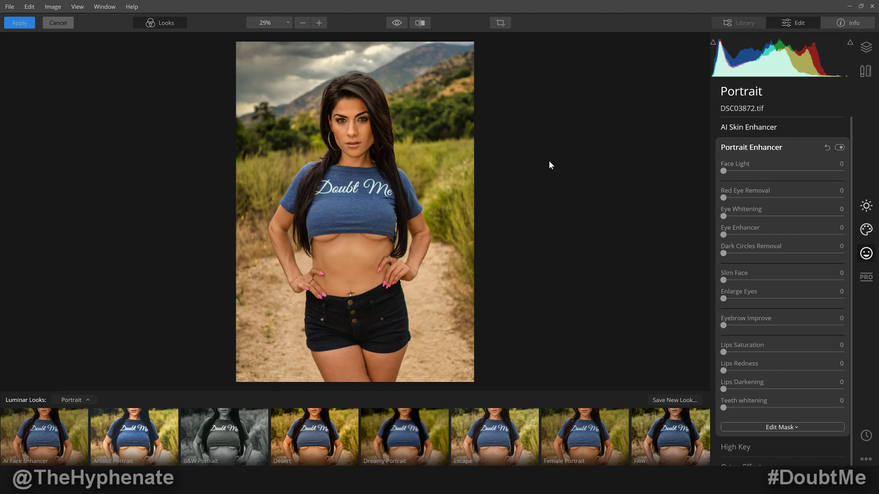
{"action": "left_click", "coordinate": [23, 24]}
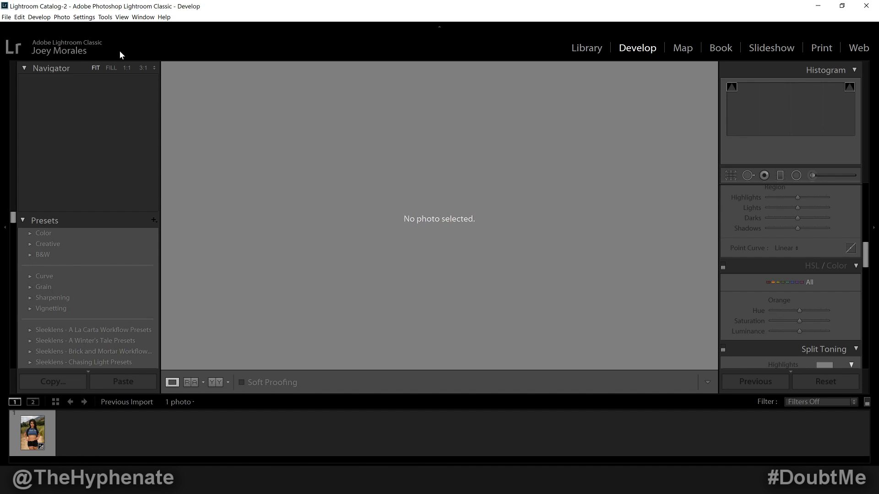
Display All Photographs in the filmstrip and select the Luminar copy DSC03872_Luminar4-edit.tif.
{"action": "left_click", "coordinate": [26, 439]}
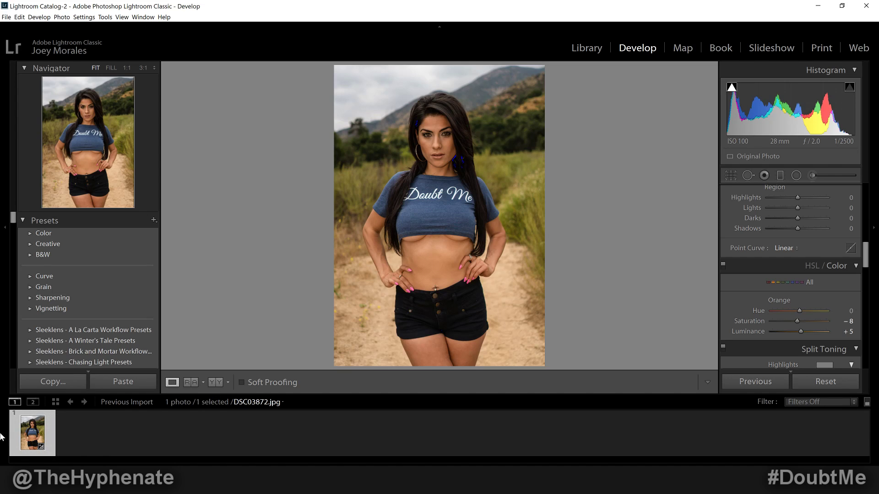
{"action": "left_click", "coordinate": [235, 402]}
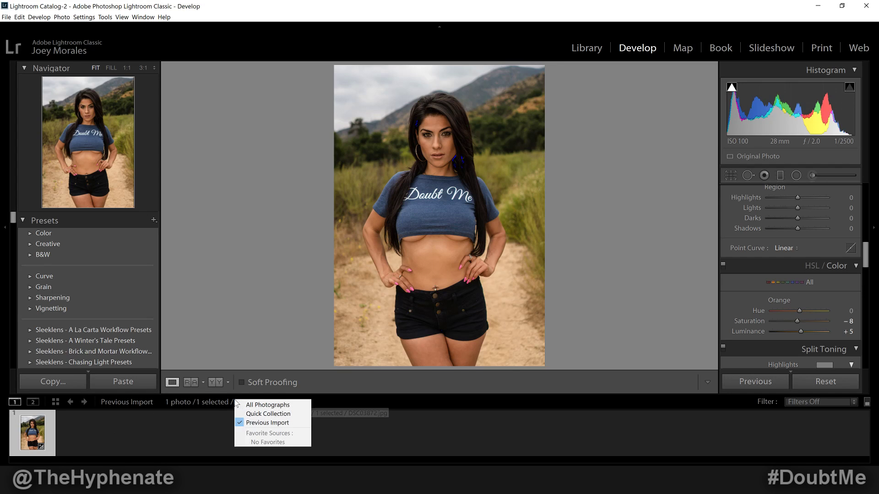
{"action": "left_click", "coordinate": [212, 403]}
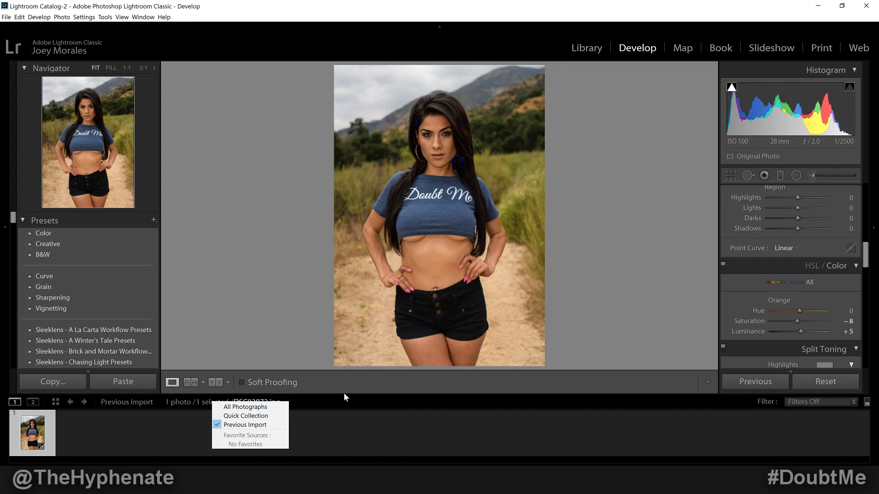
{"action": "left_click", "coordinate": [204, 403]}
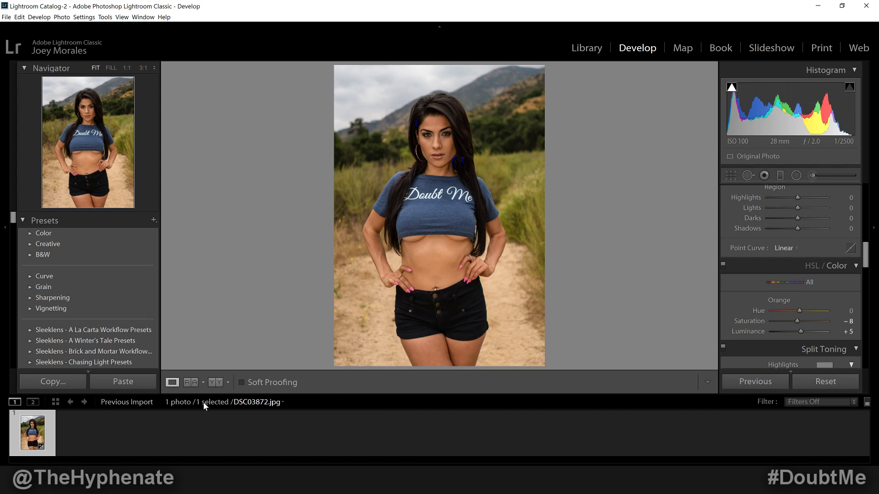
{"action": "left_click", "coordinate": [250, 404]}
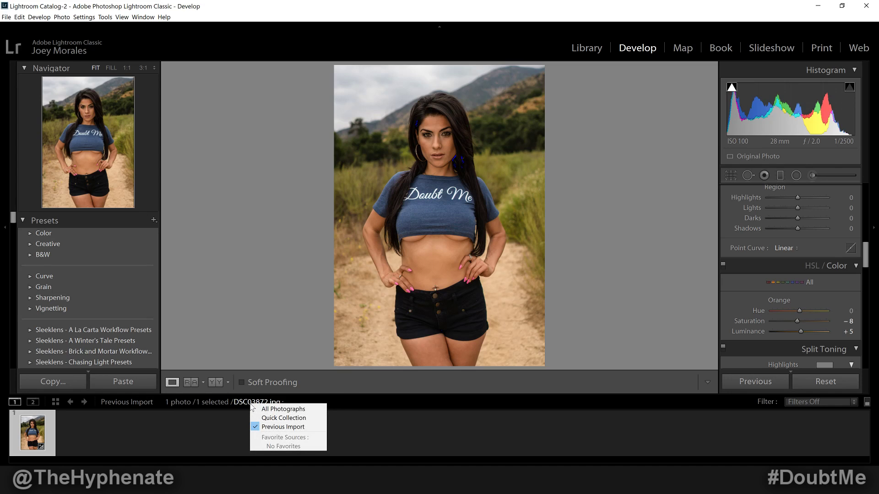
{"action": "left_click", "coordinate": [298, 412]}
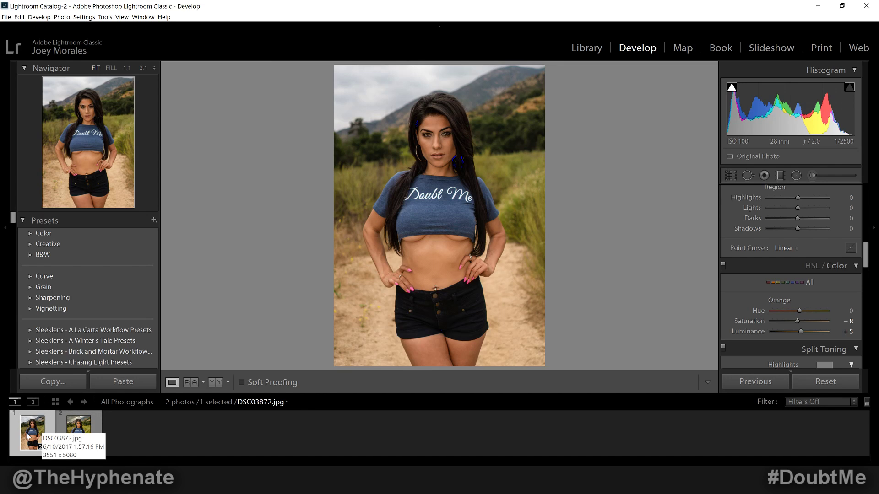
{"action": "left_click", "coordinate": [74, 437]}
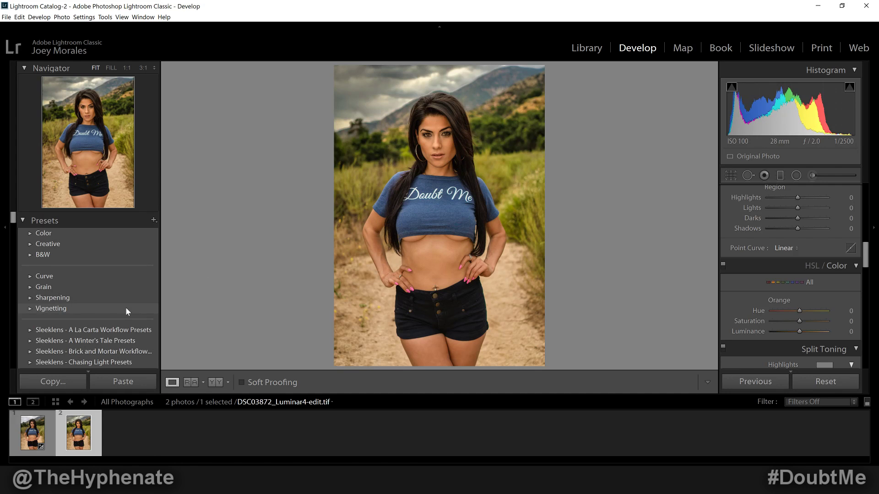
Inspect the replaced sky along the mountain ridge and hair at 1:1, and return to the full view.
{"action": "left_click", "coordinate": [388, 103]}
{"action": "left_click_drag", "start_coordinate": [389, 103], "coordinate": [624, 199]}
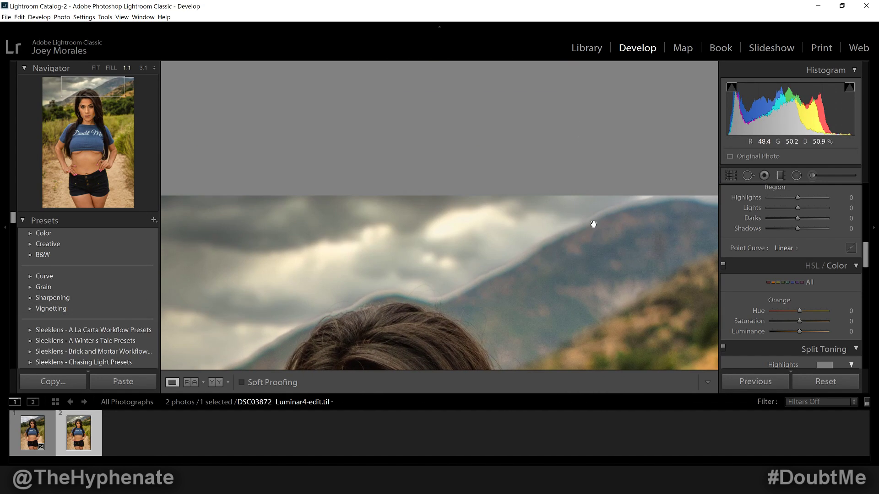
{"action": "left_click_drag", "start_coordinate": [457, 294], "coordinate": [516, 229]}
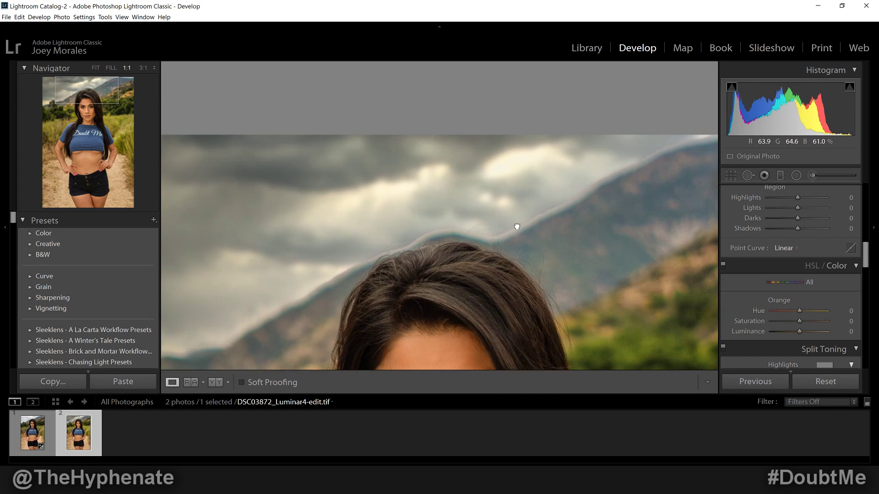
{"action": "left_click_drag", "start_coordinate": [465, 261], "coordinate": [475, 235]}
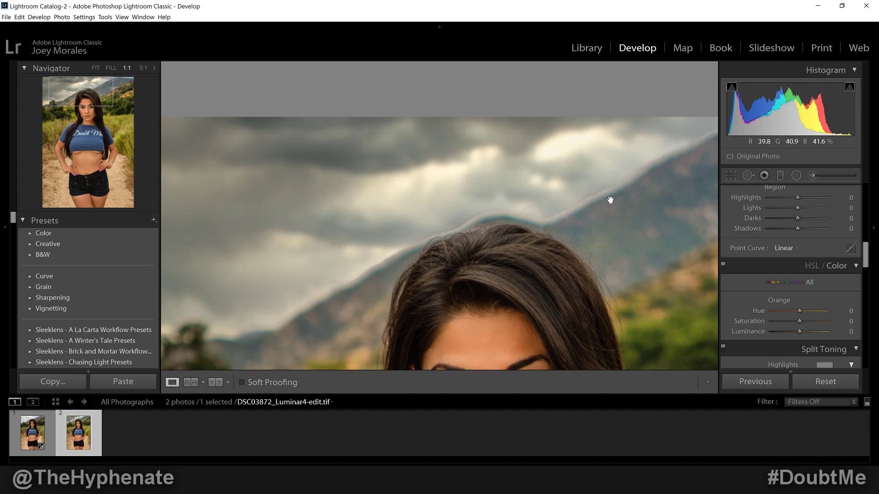
{"action": "left_click", "coordinate": [667, 231]}
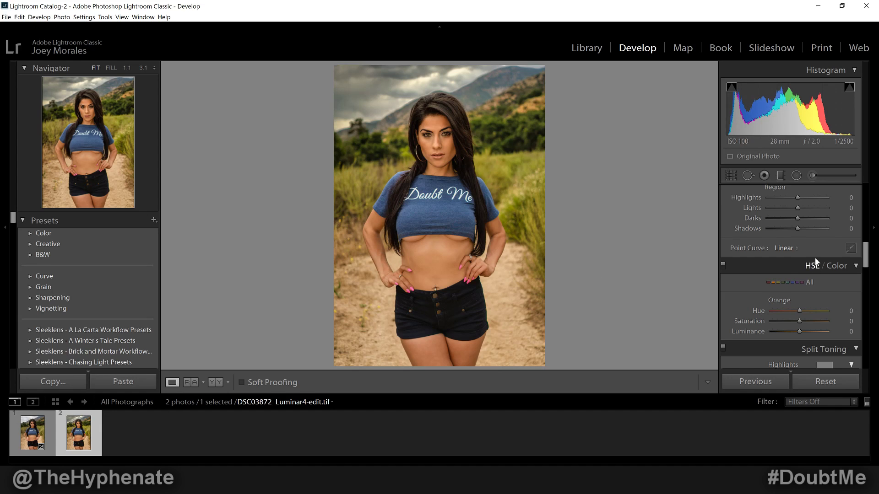
Try a Split Toning highlight tint at Hue 245 and 360 with Saturation 66, and reset the highlight saturation.
{"action": "scroll", "coordinate": [810, 256], "scroll_direction": "up", "scroll_amount": 5}
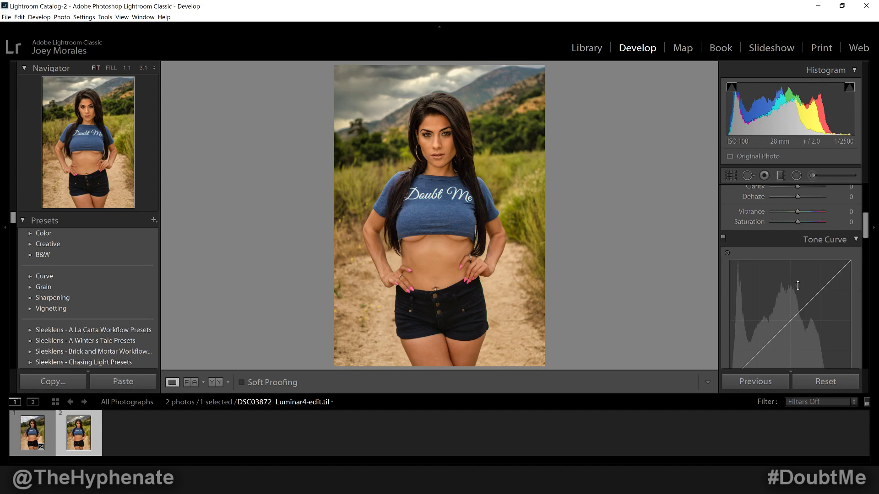
{"action": "scroll", "coordinate": [806, 260], "scroll_direction": "down", "scroll_amount": 5}
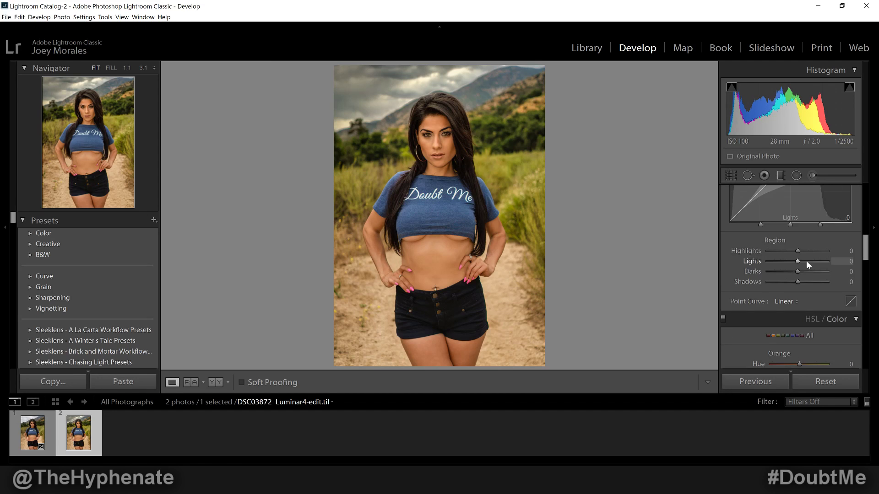
{"action": "scroll", "coordinate": [812, 274], "scroll_direction": "up", "scroll_amount": 4}
{"action": "scroll", "coordinate": [813, 275], "scroll_direction": "up", "scroll_amount": 2}
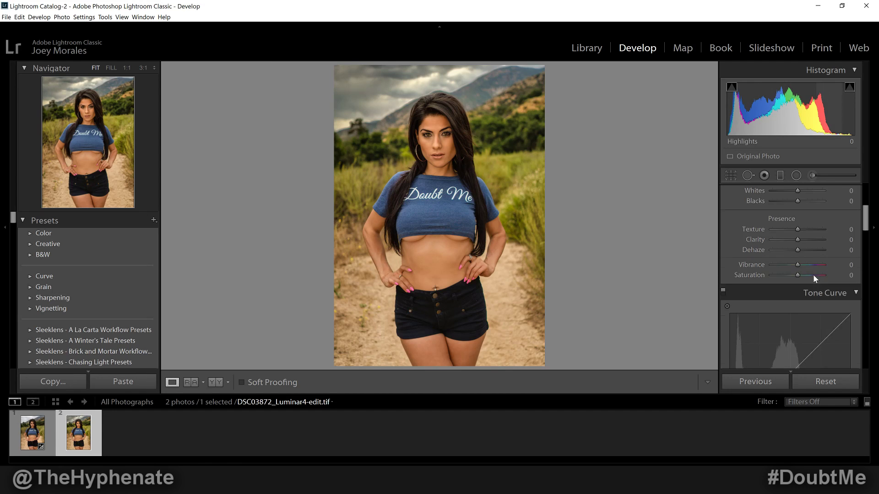
{"action": "scroll", "coordinate": [812, 275], "scroll_direction": "down", "scroll_amount": 6}
{"action": "left_click", "coordinate": [808, 270]}
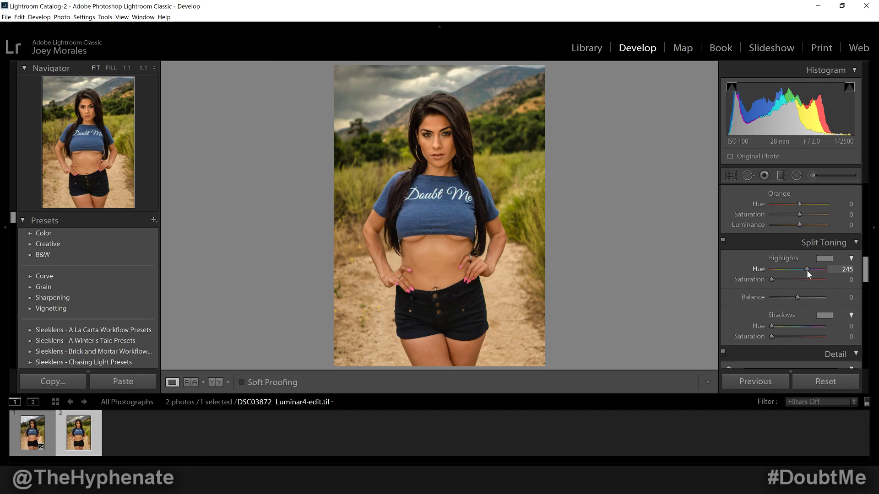
{"action": "left_click", "coordinate": [806, 280]}
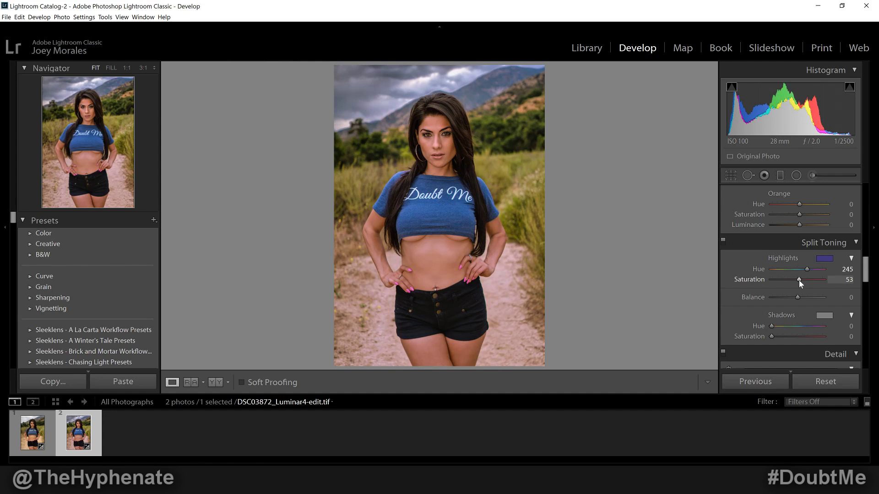
{"action": "left_click_drag", "start_coordinate": [806, 272], "coordinate": [856, 273]}
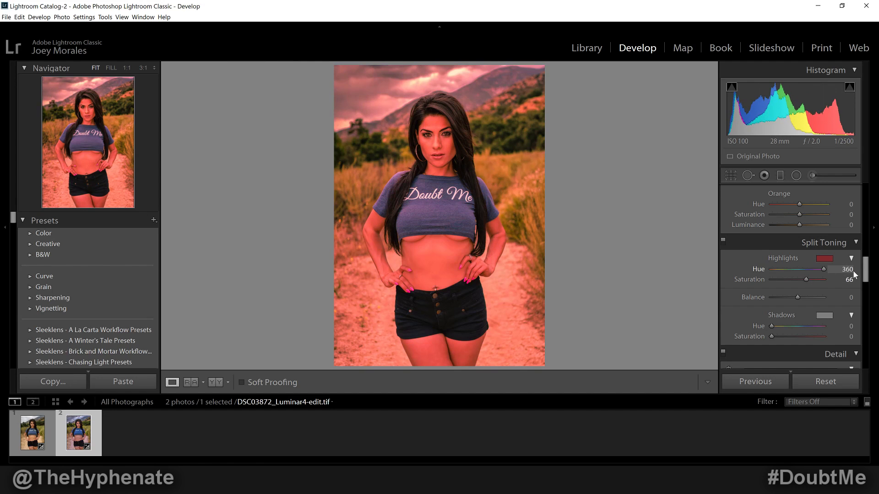
{"action": "double_click", "coordinate": [805, 280]}
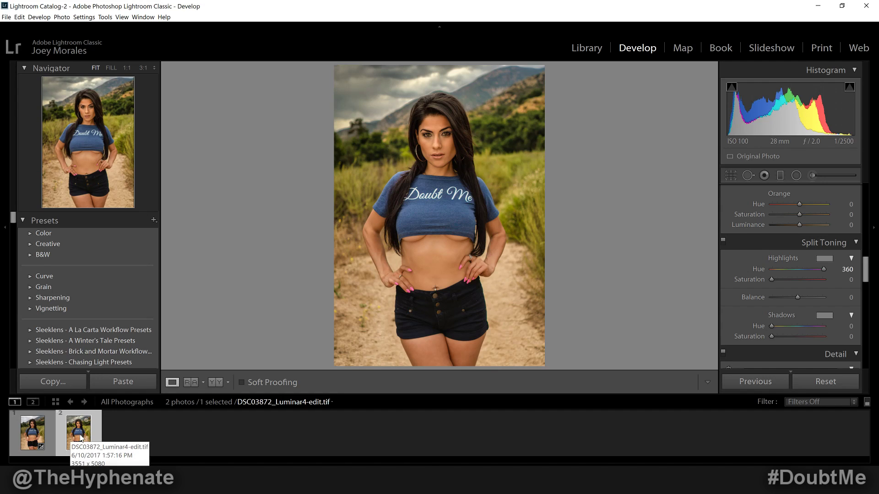
Compare the original DSC03872.jpg with the Luminar-edited copy, ending on the edited TIFF.
{"action": "left_click", "coordinate": [18, 445]}
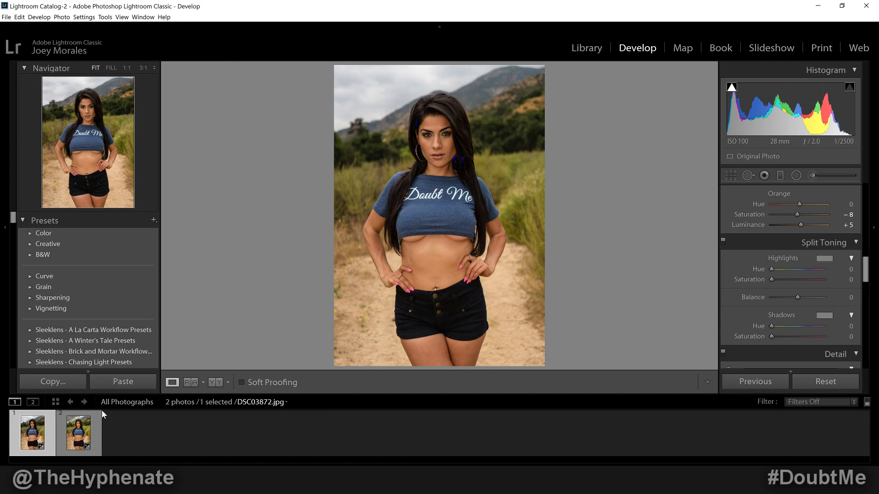
{"action": "key", "text": "Right"}
{"action": "key", "text": "Left"}
{"action": "left_click", "coordinate": [63, 441]}
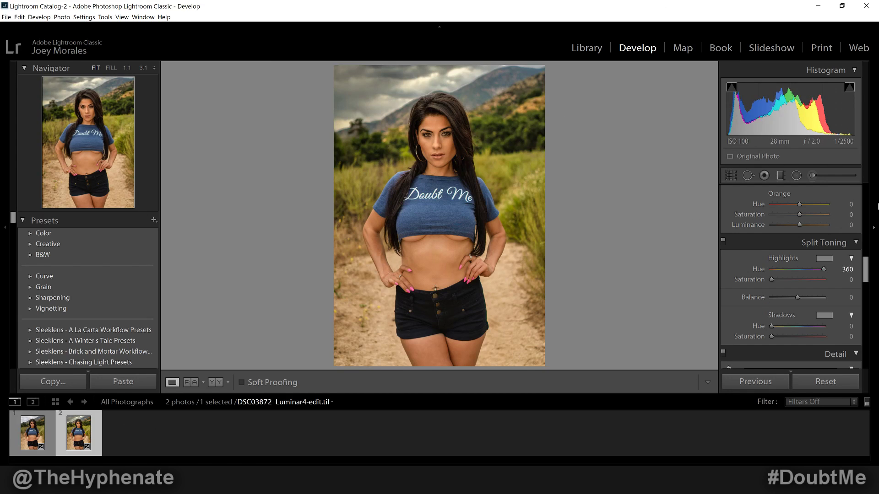
Export the edited copy to D:\Majestyk Ent\Lightroom\Edits as an sRGB JPEG at quality 100.
{"action": "left_click", "coordinate": [8, 18]}
{"action": "left_click", "coordinate": [103, 123]}
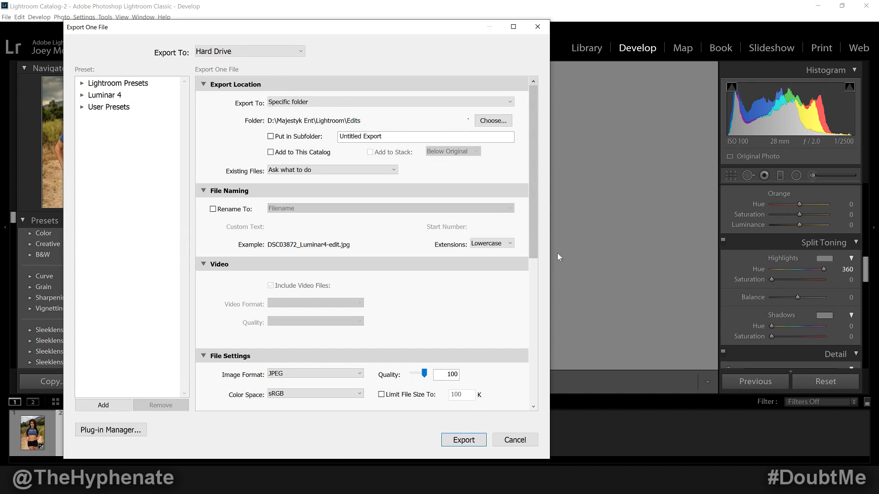
{"action": "left_click", "coordinate": [463, 440]}
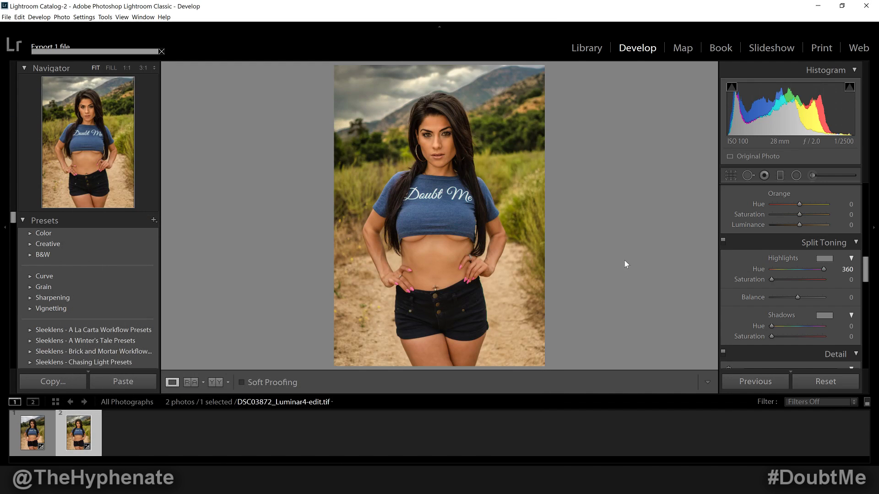
Switch to File Explorer and open the exported DSC03872_Luminar4-edit.jpg from the Majestyk Ent\Lightroom\Edits folder on drive D.
{"action": "key", "text": "alt+Tab"}
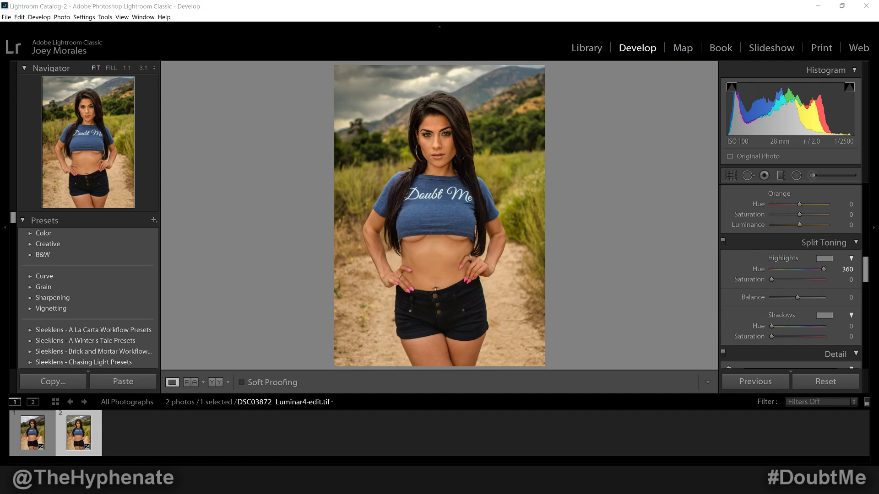
{"action": "right_click", "coordinate": [65, 215]}
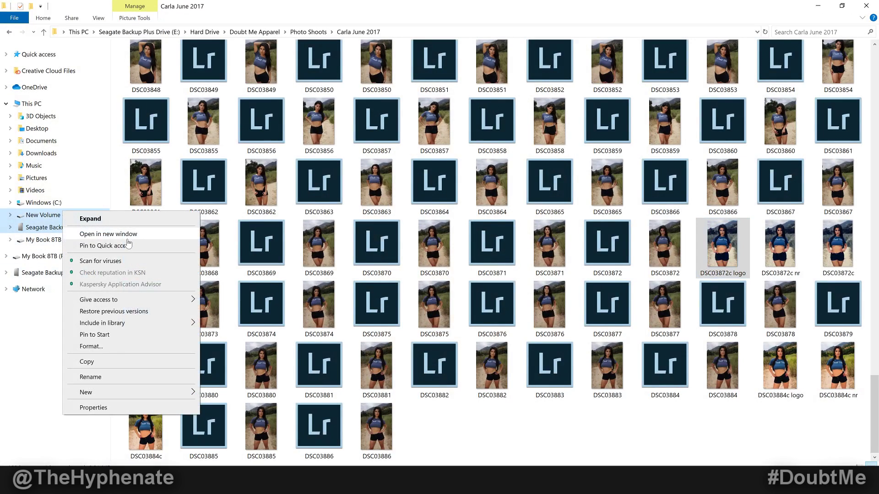
{"action": "key", "text": "Escape"}
{"action": "left_click", "coordinate": [64, 215]}
{"action": "double_click", "coordinate": [379, 73]}
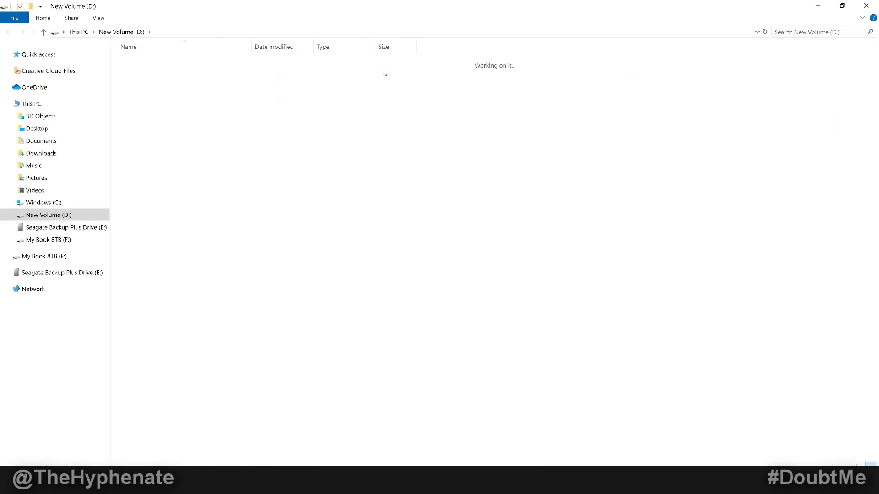
{"action": "double_click", "coordinate": [321, 95]}
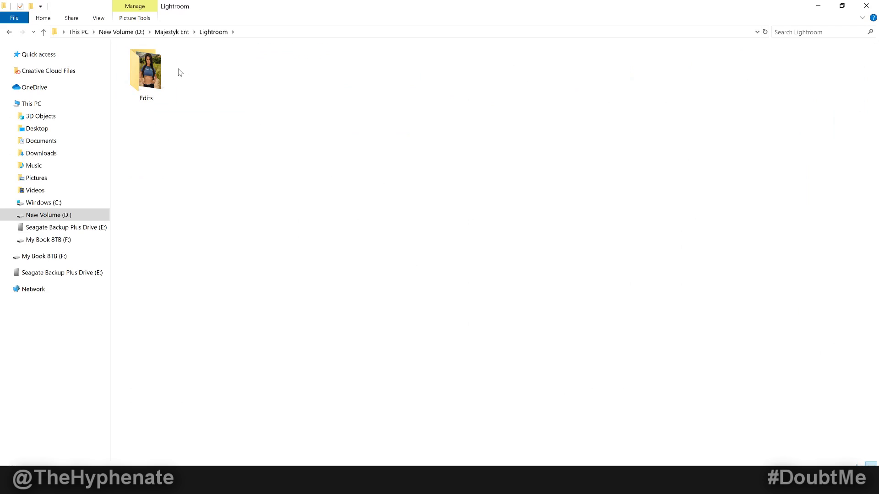
{"action": "double_click", "coordinate": [154, 71]}
{"action": "double_click", "coordinate": [142, 61]}
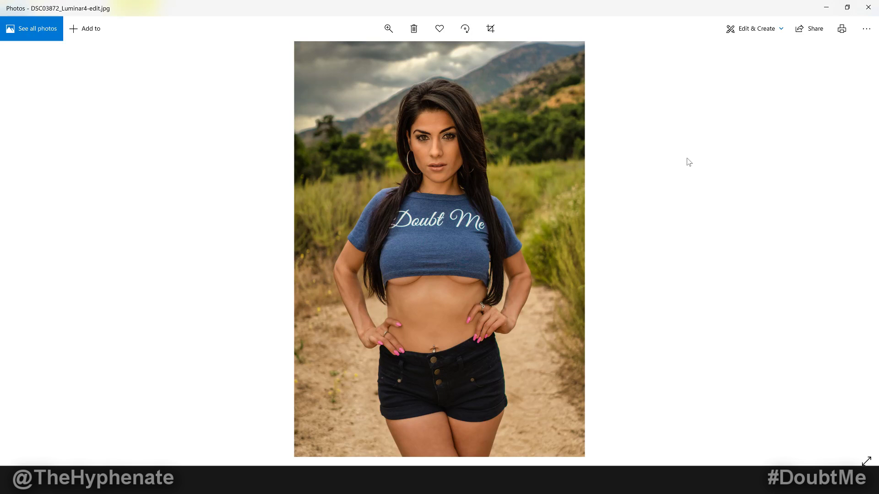